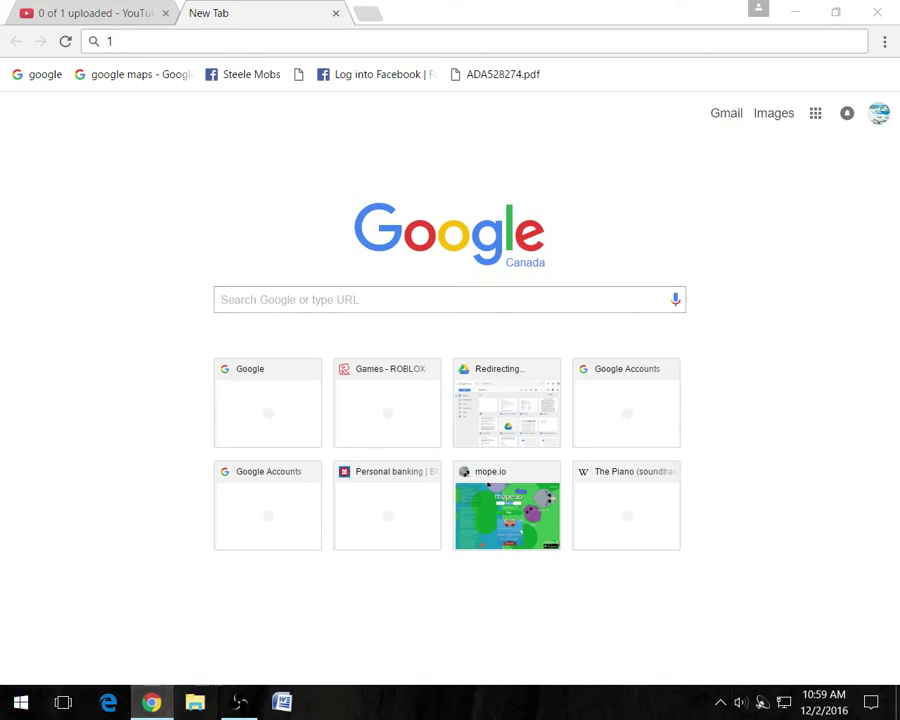
Search This PC in File Explorer for 'mineshafter'
{"action": "key", "text": "super+e"}
{"action": "scroll", "coordinate": [55, 420], "scroll_direction": "down", "scroll_amount": 3}
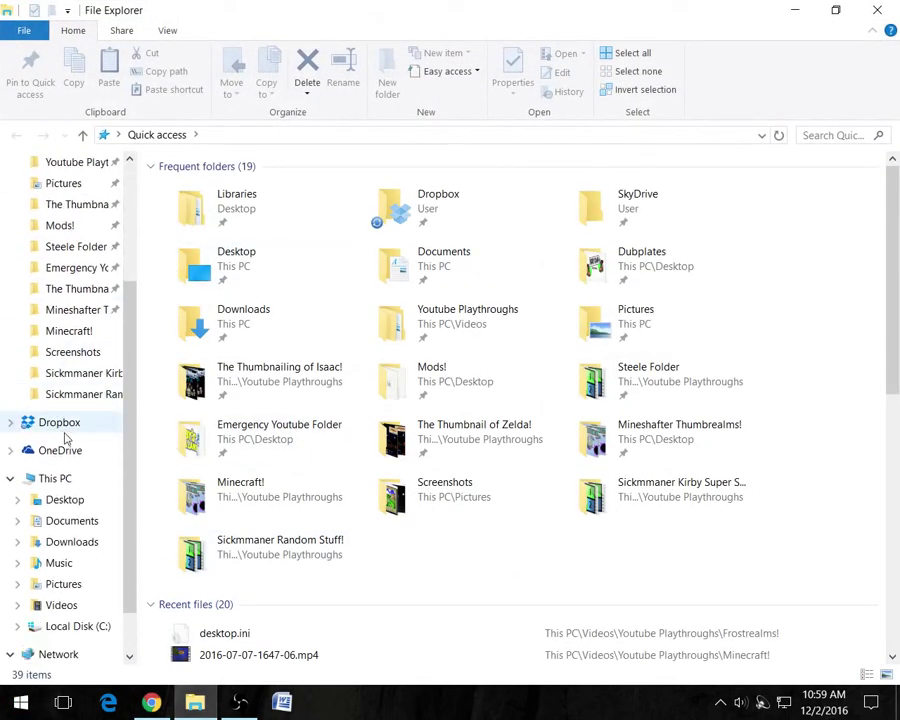
{"action": "left_click", "coordinate": [70, 478]}
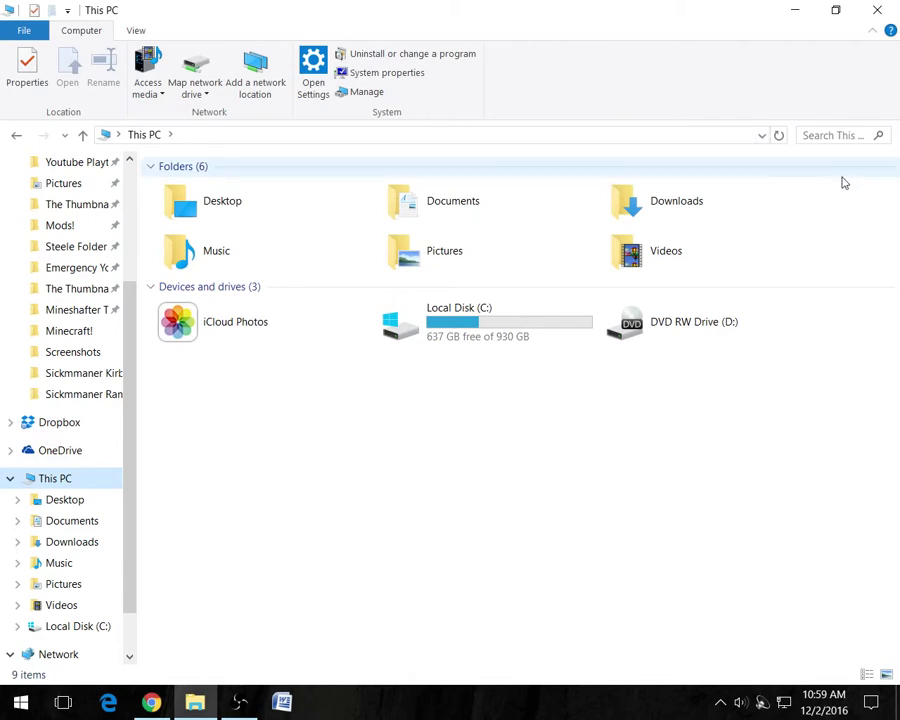
{"action": "left_click", "coordinate": [815, 135]}
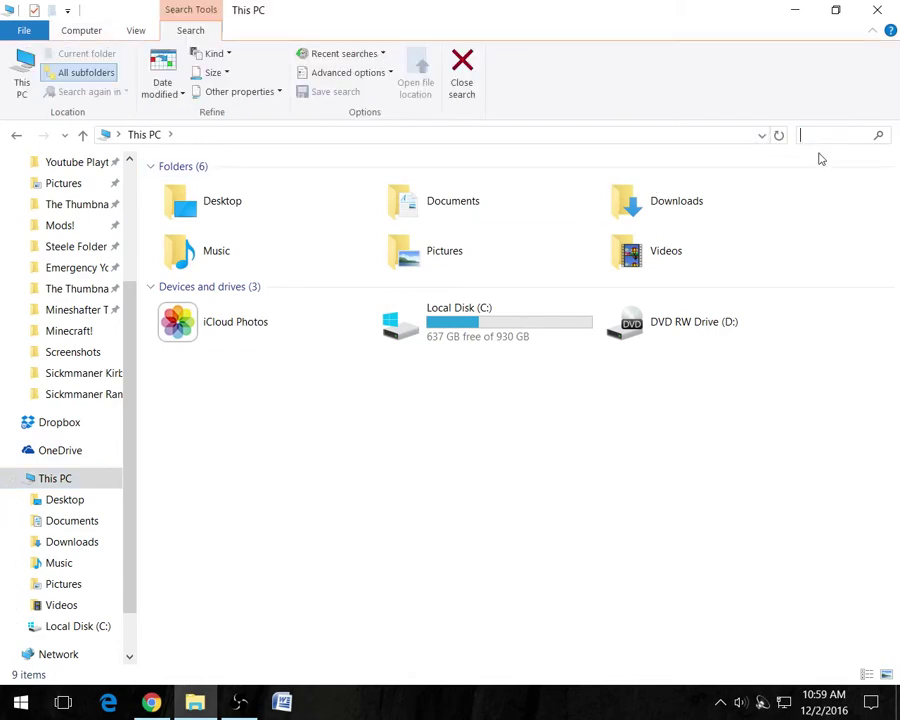
{"action": "type", "text": "mineshafte"}
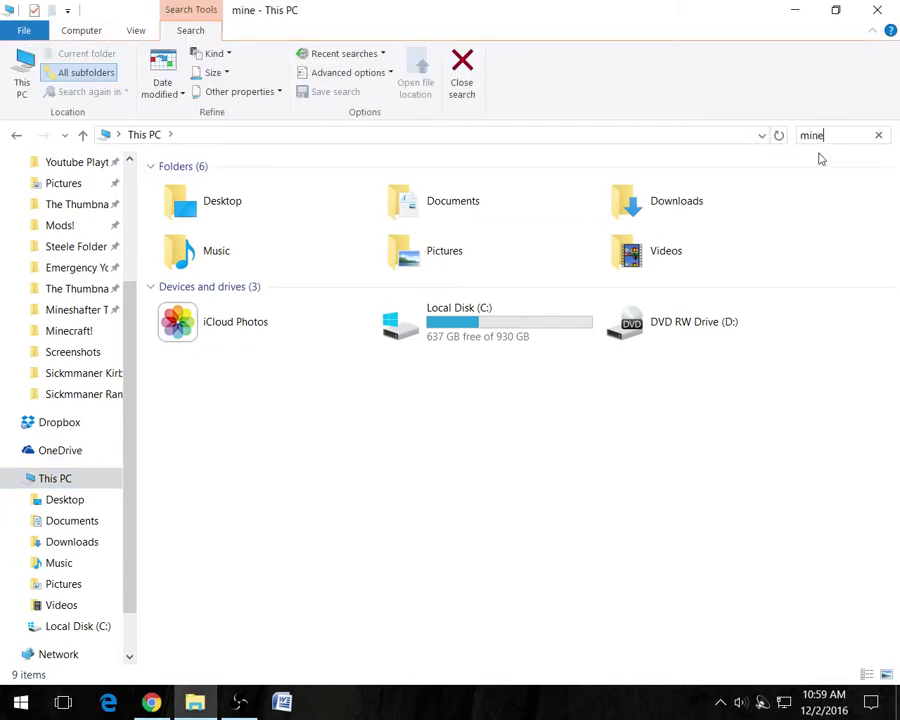
{"action": "type", "text": "r"}
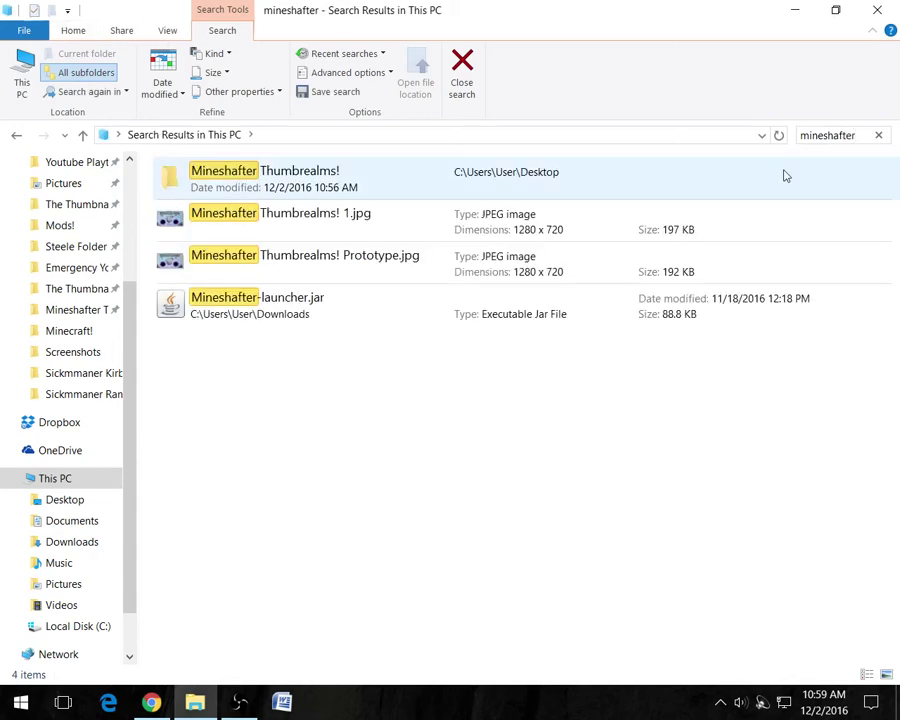
Delete Mineshafter-launcher.jar to the Recycle Bin, leaving 3 search results
{"action": "right_click", "coordinate": [341, 309]}
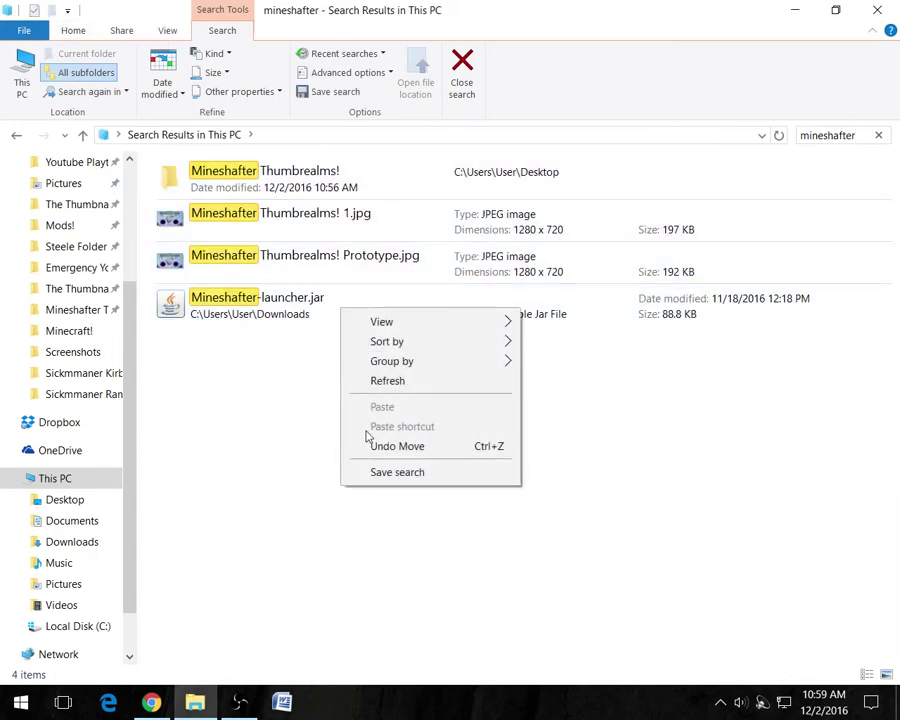
{"action": "left_click", "coordinate": [287, 321]}
{"action": "left_click", "coordinate": [293, 315]}
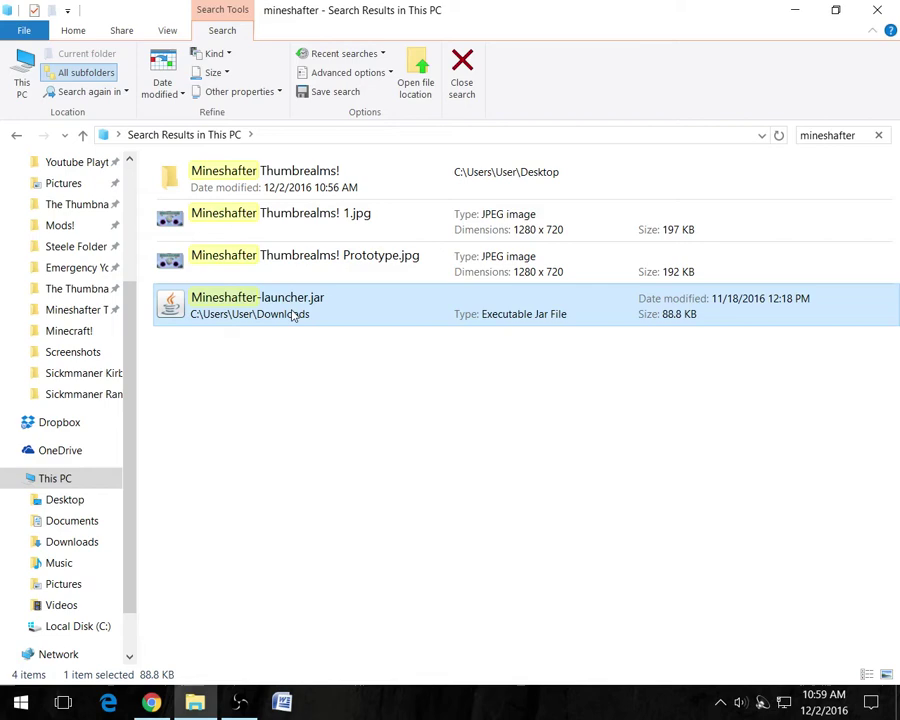
{"action": "right_click", "coordinate": [293, 315]}
{"action": "left_click", "coordinate": [325, 597]}
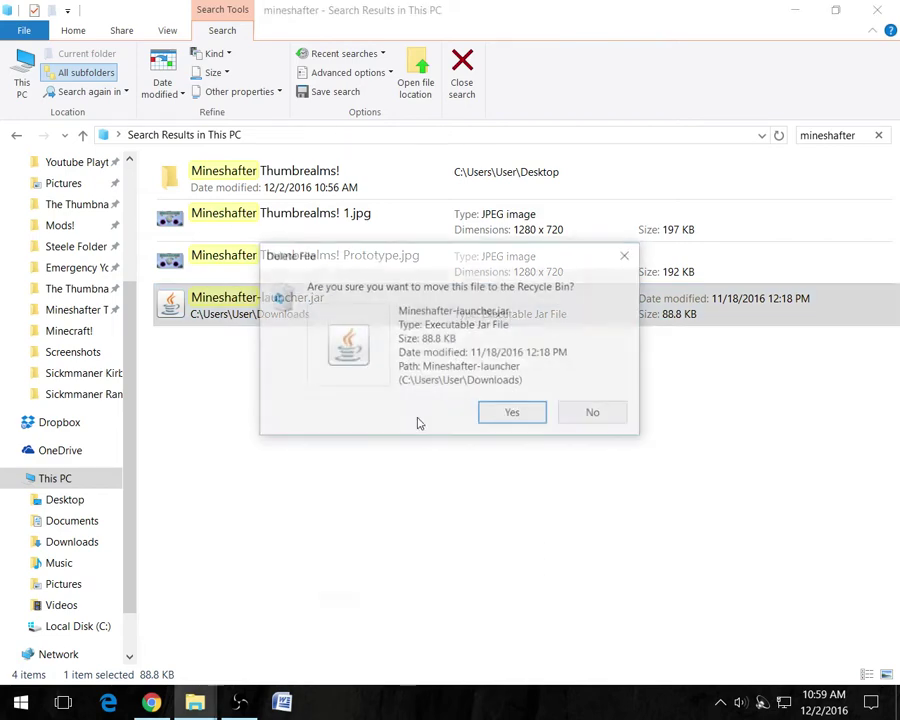
{"action": "left_click", "coordinate": [509, 412]}
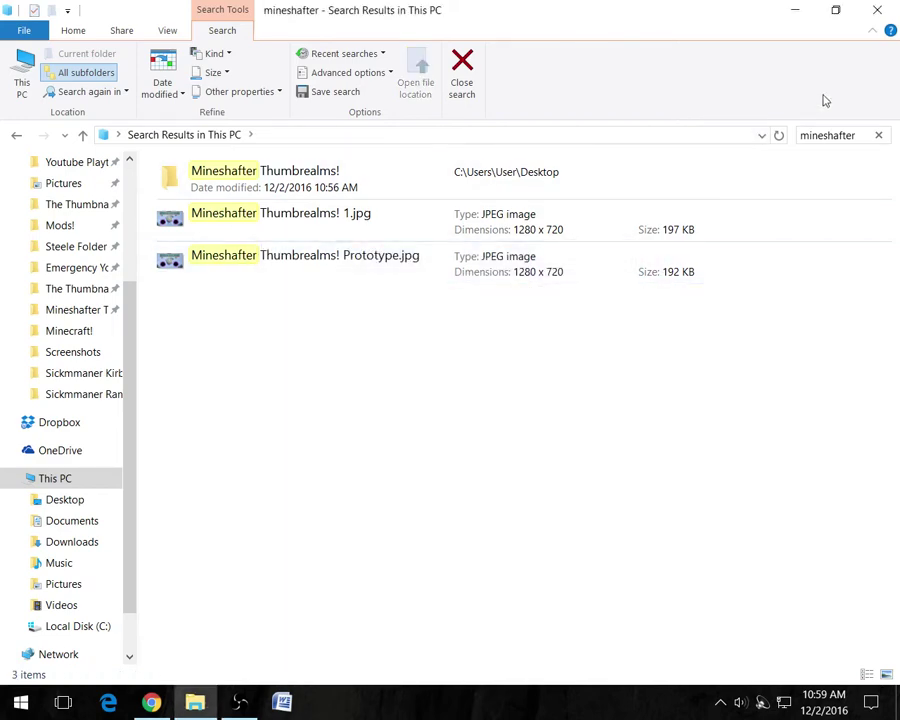
Close File Explorer and run a Google search for 'mineshafter' in Chrome
{"action": "left_click", "coordinate": [878, 12]}
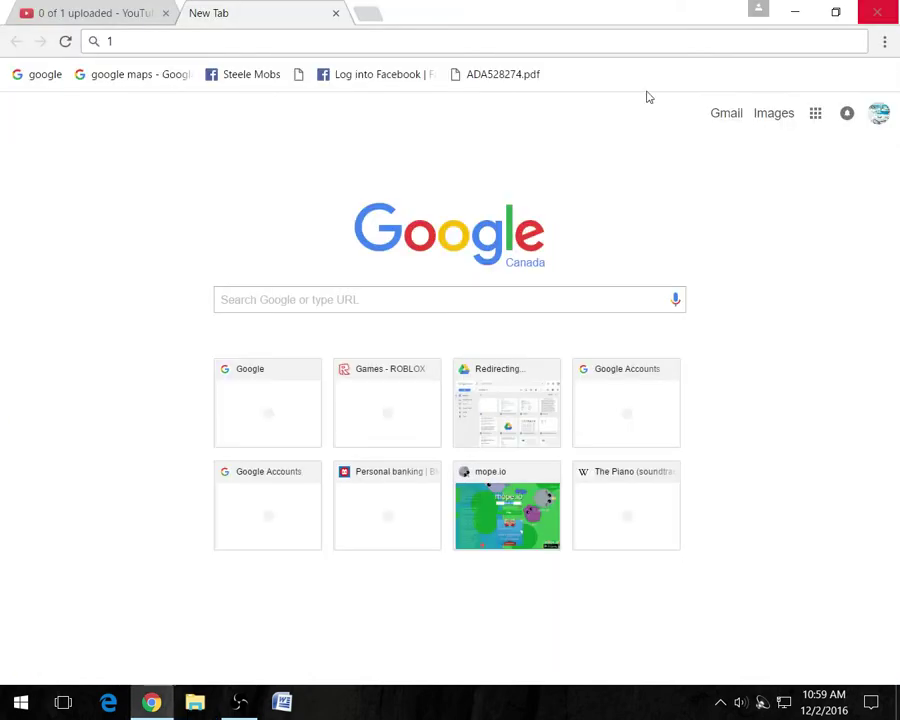
{"action": "left_click", "coordinate": [340, 41]}
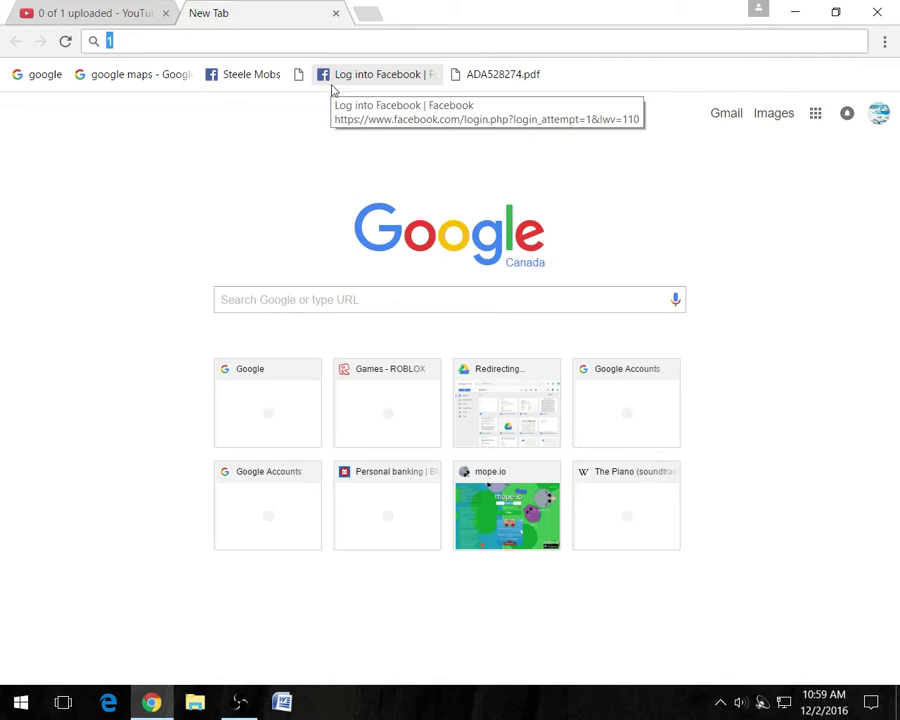
{"action": "type", "text": "mineshafter"}
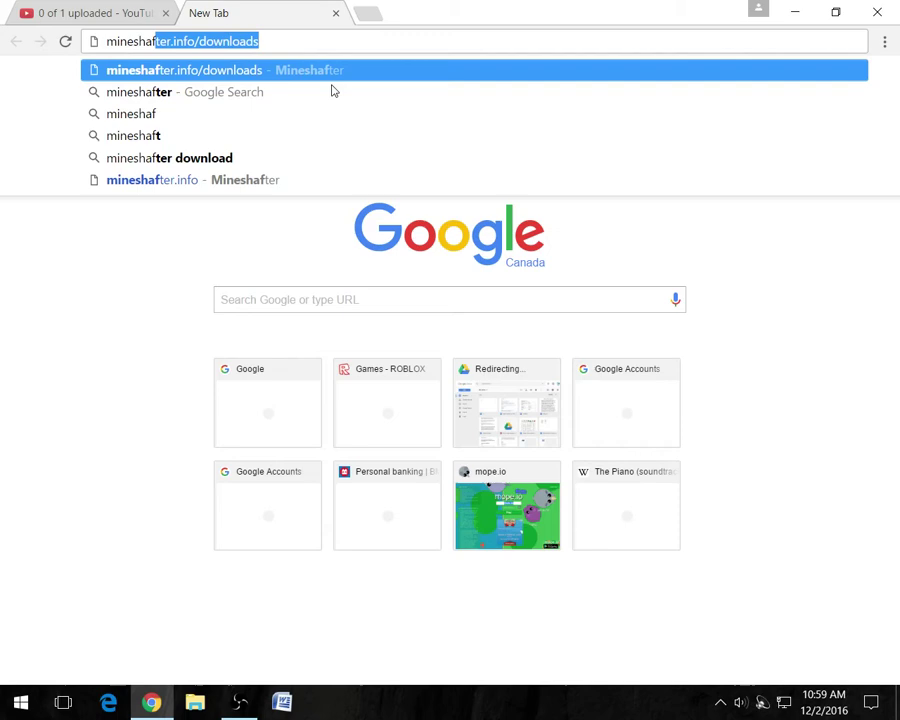
{"action": "left_click", "coordinate": [255, 92]}
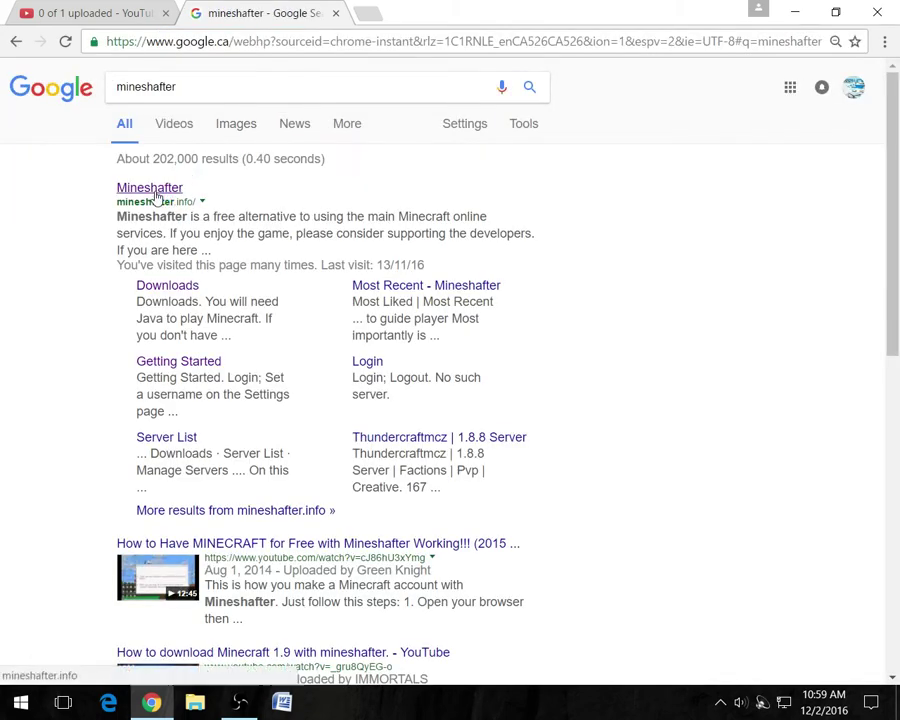
Try opening the top mineshafter.info result from the Google results page
{"action": "left_click", "coordinate": [161, 199]}
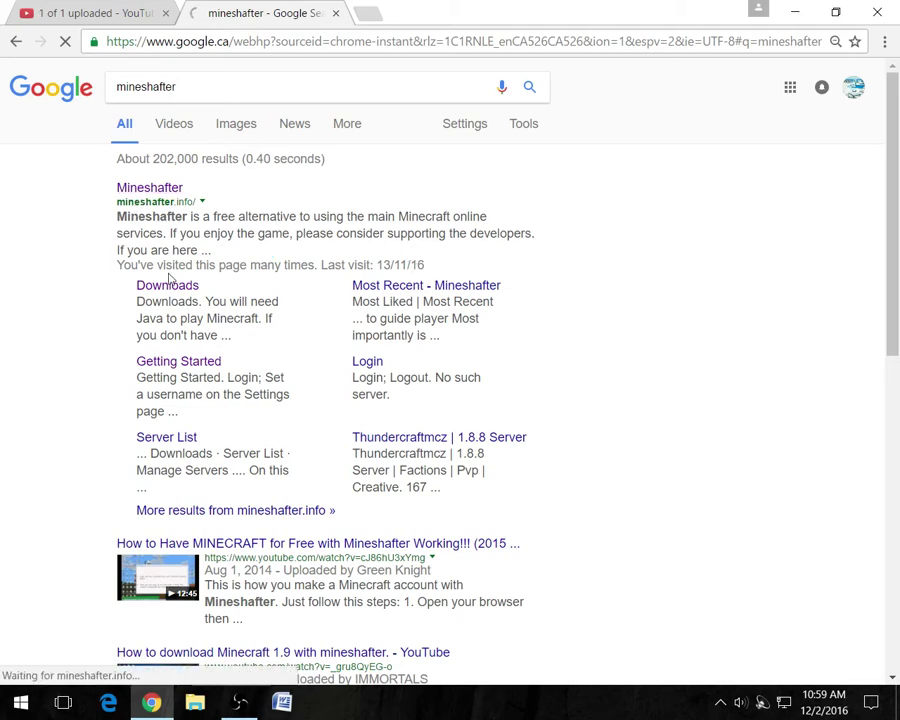
{"action": "scroll", "coordinate": [450, 300], "scroll_direction": "down", "scroll_amount": 2}
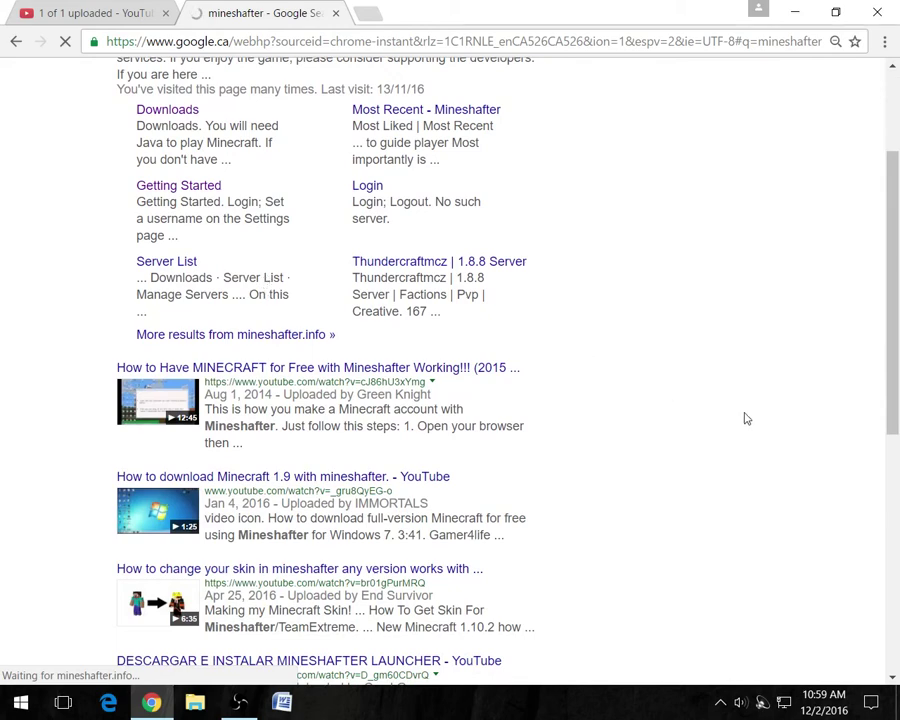
{"action": "scroll", "coordinate": [745, 418], "scroll_direction": "up", "scroll_amount": 2}
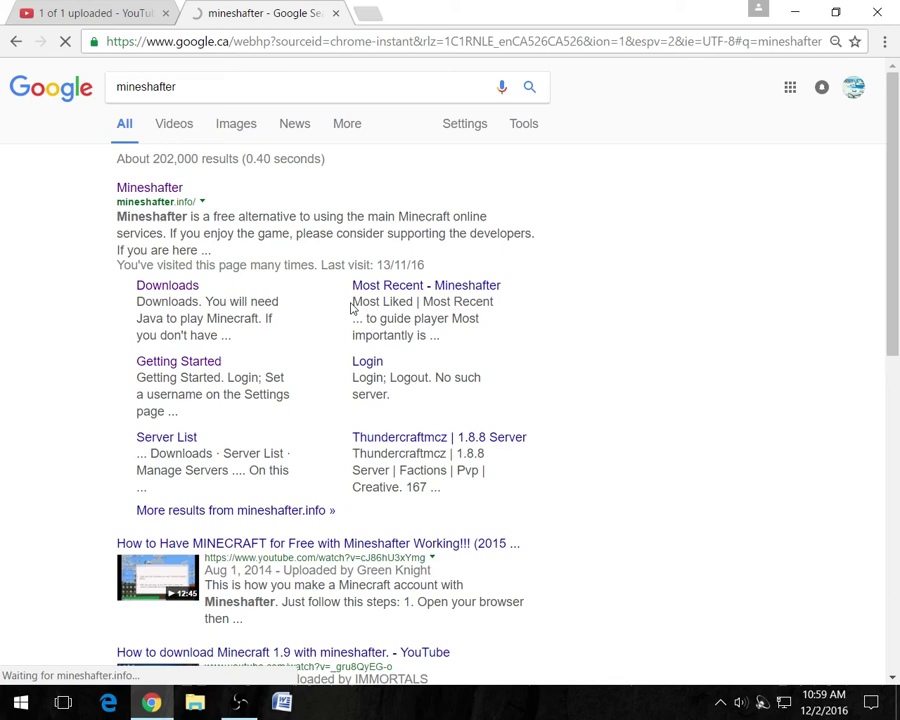
{"action": "left_click", "coordinate": [160, 193]}
{"action": "scroll", "coordinate": [185, 200], "scroll_direction": "down", "scroll_amount": 10}
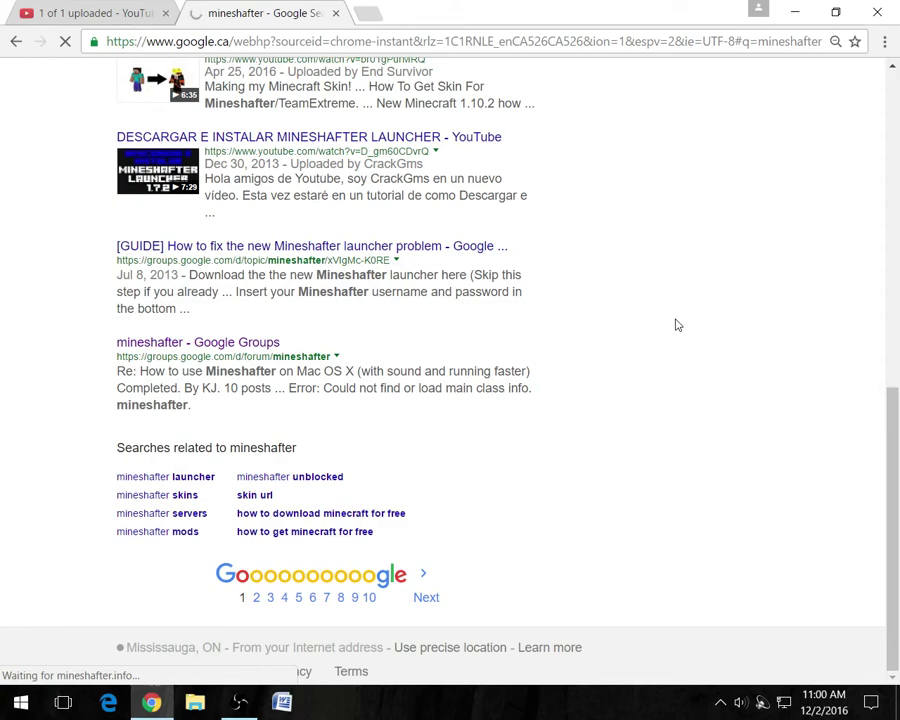
{"action": "scroll", "coordinate": [594, 436], "scroll_direction": "up", "scroll_amount": 8}
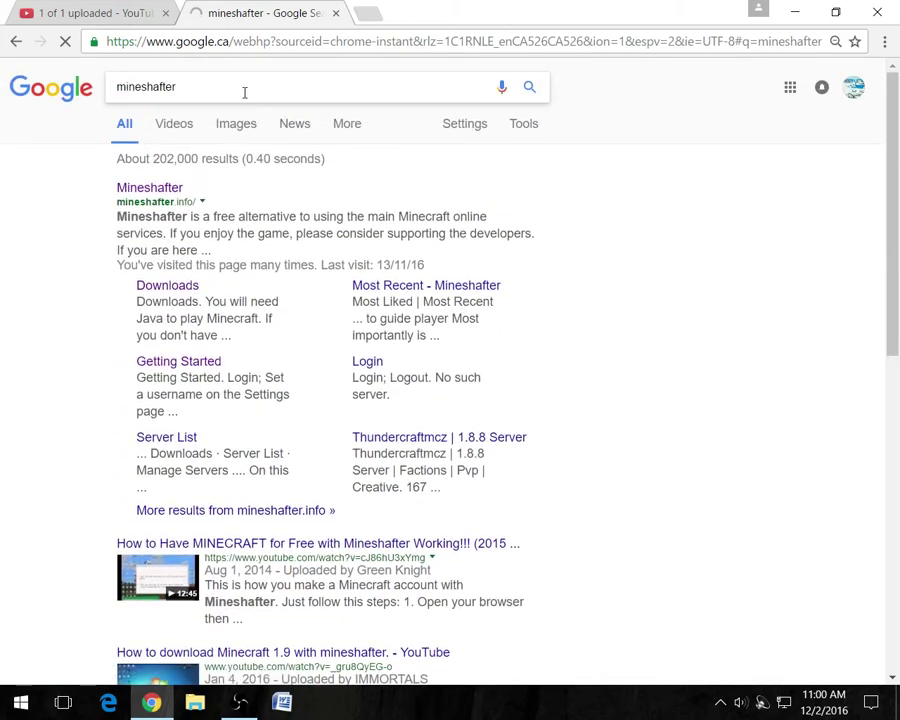
Load the mineshafter.info site through the address bar
{"action": "left_click", "coordinate": [167, 188]}
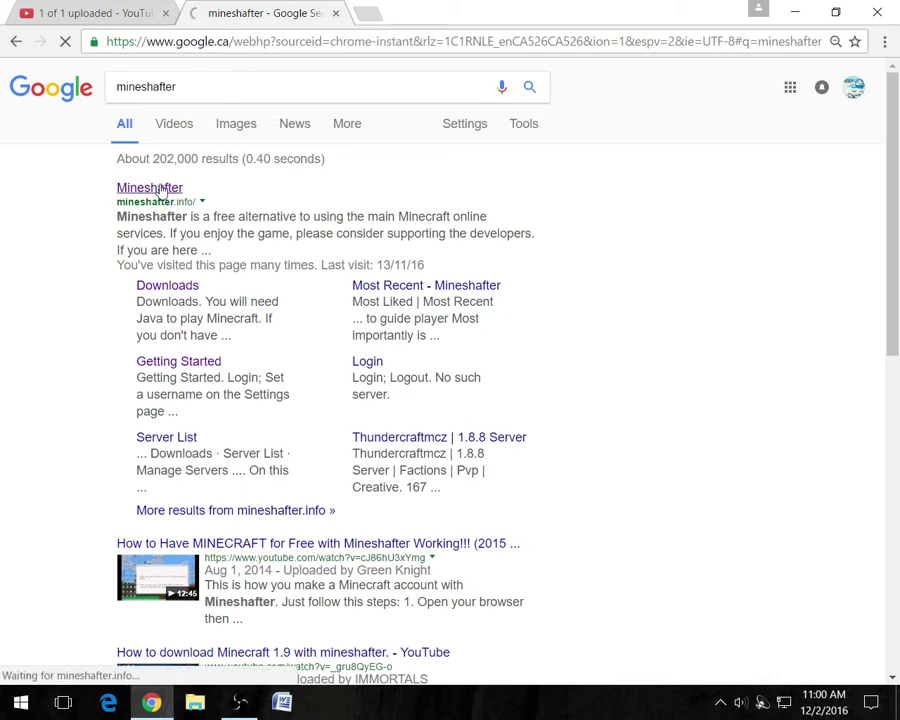
{"action": "triple_click", "coordinate": [293, 52]}
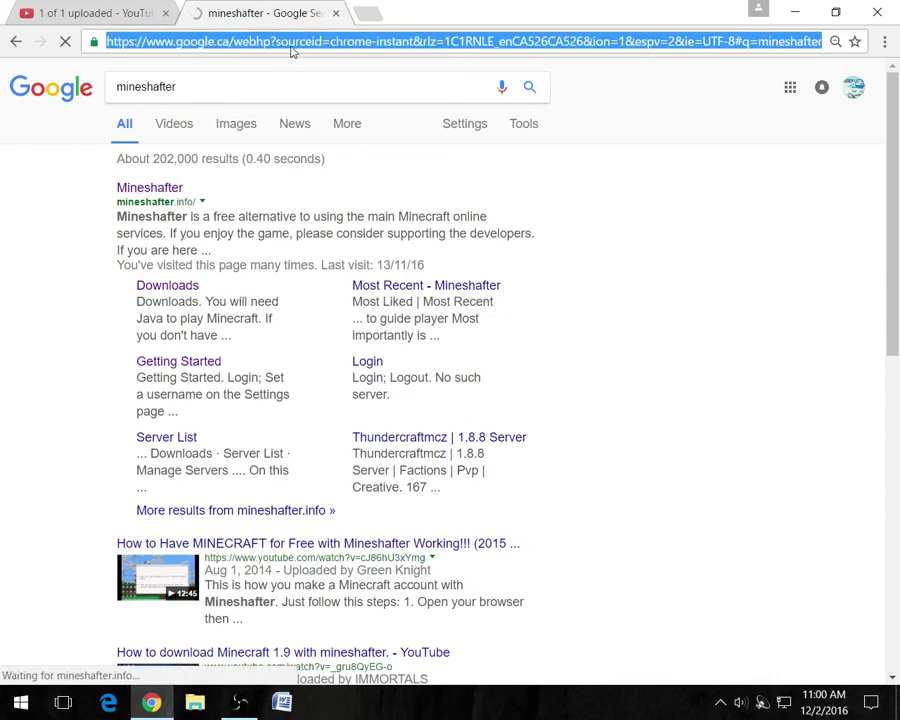
{"action": "type", "text": "mineshafter.info/downloads"}
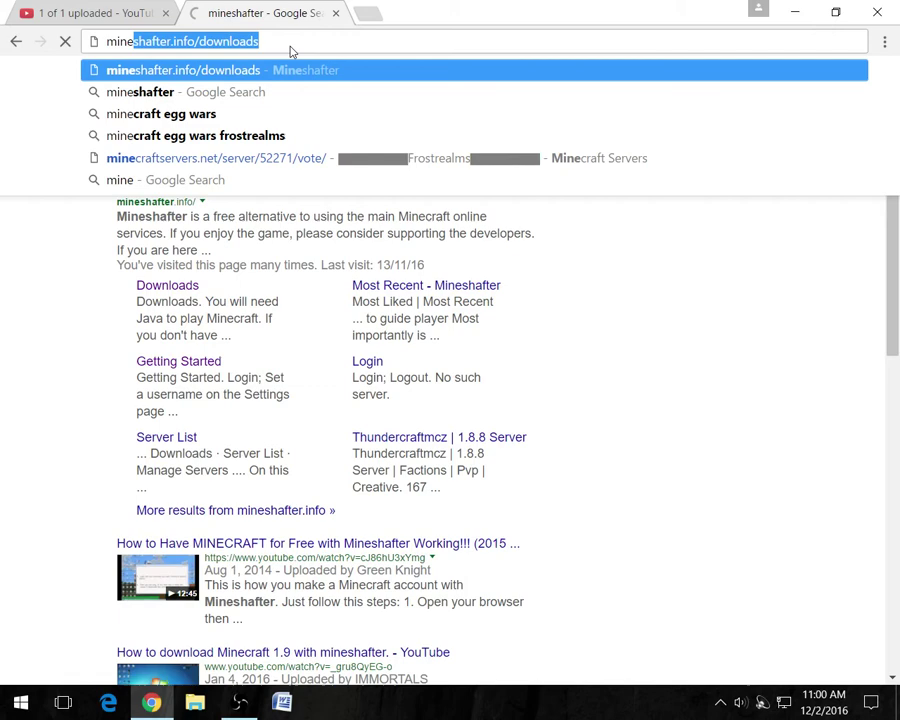
{"action": "key", "text": "End"}
{"action": "key", "text": "BackSpace"}
{"action": "key", "text": "BackSpace"}
{"action": "key", "text": "BackSpace"}
{"action": "key", "text": "Return"}
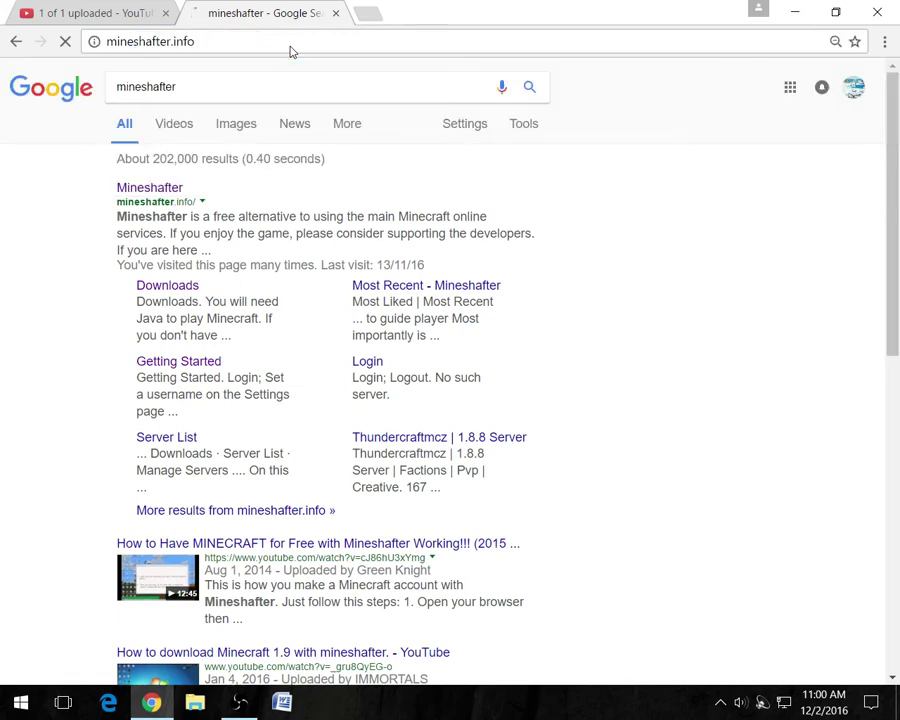
Extend the address to mineshafter.info/downloads and load the Downloads page
{"action": "left_click", "coordinate": [241, 38]}
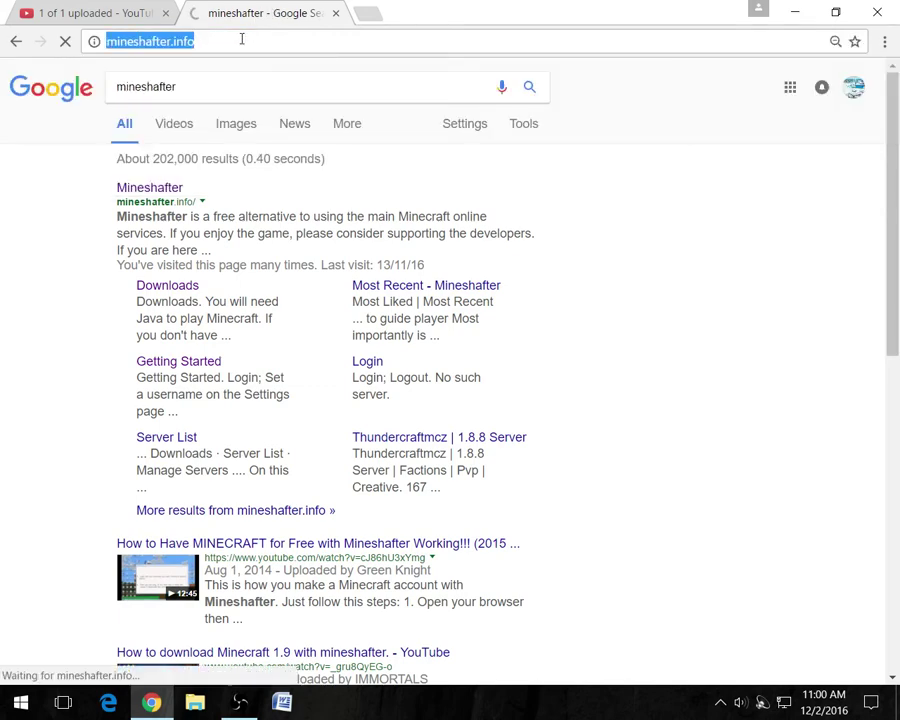
{"action": "left_click", "coordinate": [242, 39]}
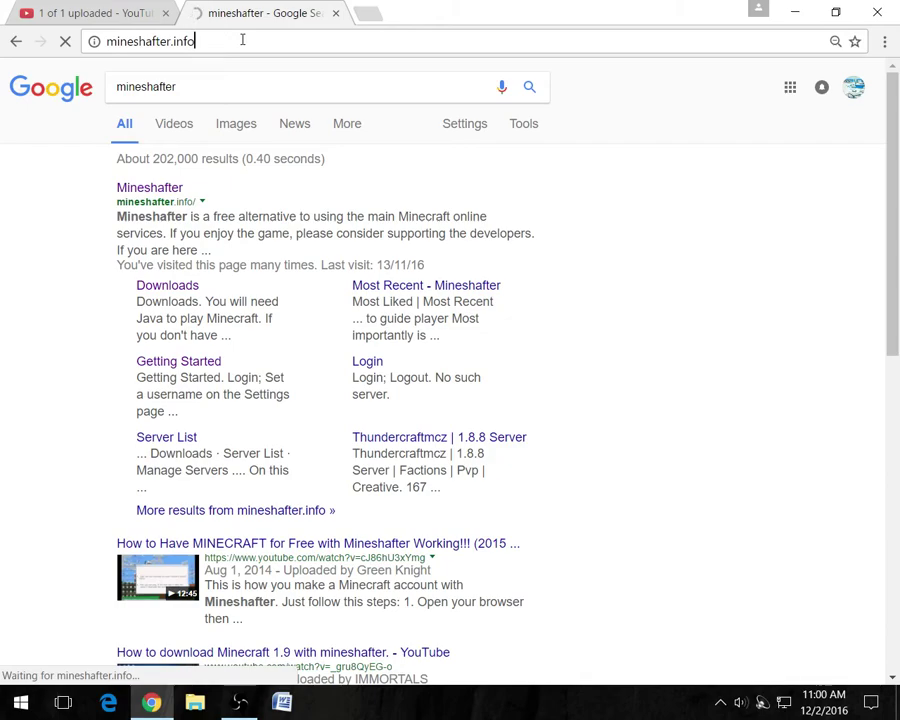
{"action": "type", "text": "/"}
{"action": "key", "text": "Return"}
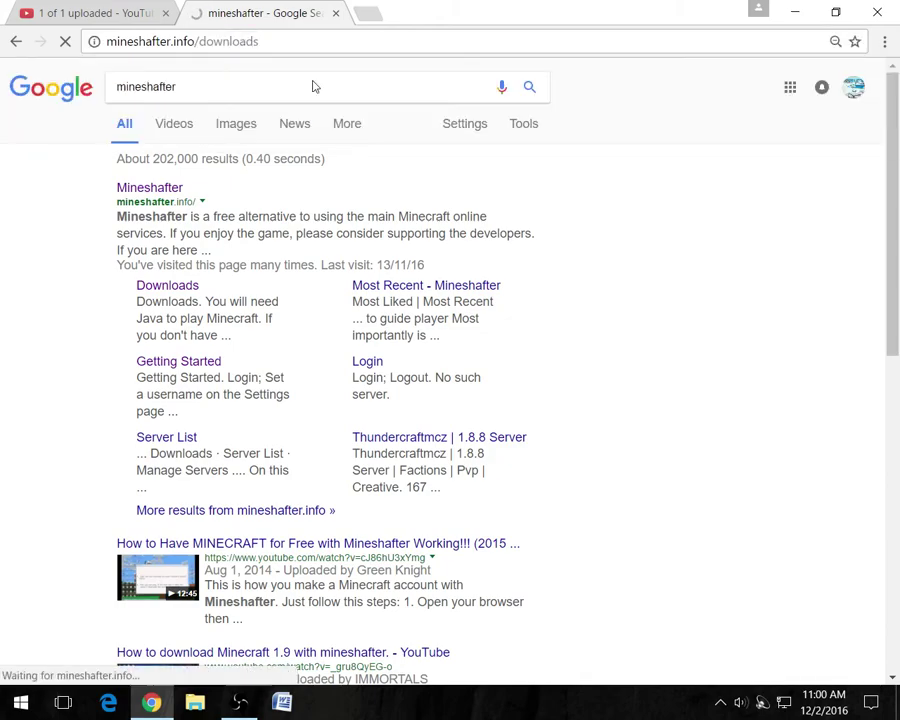
{"action": "scroll", "coordinate": [341, 171], "scroll_direction": "down", "scroll_amount": 8}
{"action": "scroll", "coordinate": [373, 166], "scroll_direction": "up", "scroll_amount": 5}
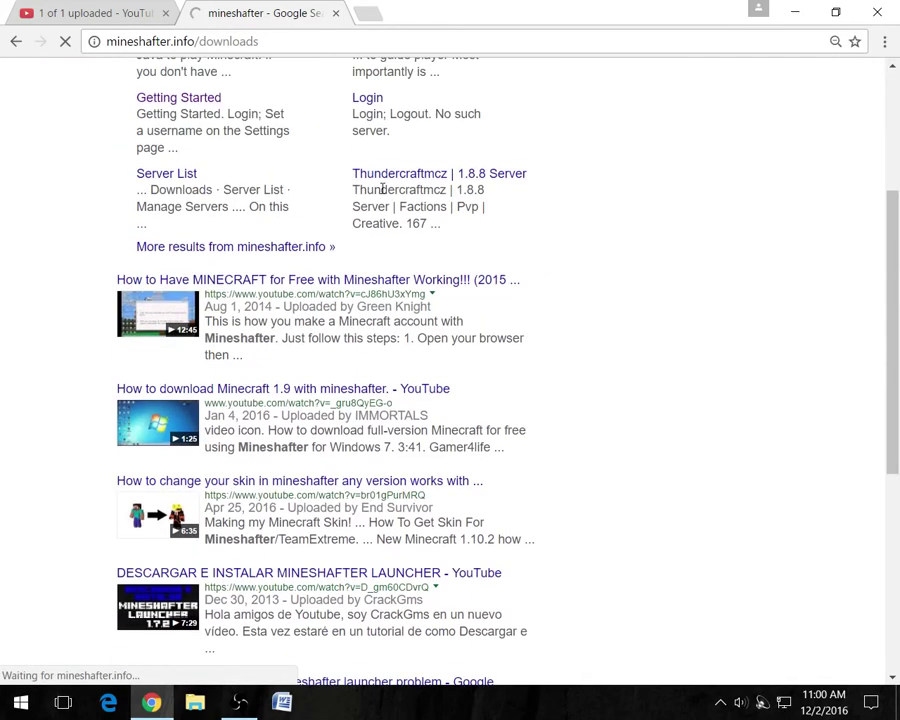
{"action": "scroll", "coordinate": [385, 205], "scroll_direction": "up", "scroll_amount": 3}
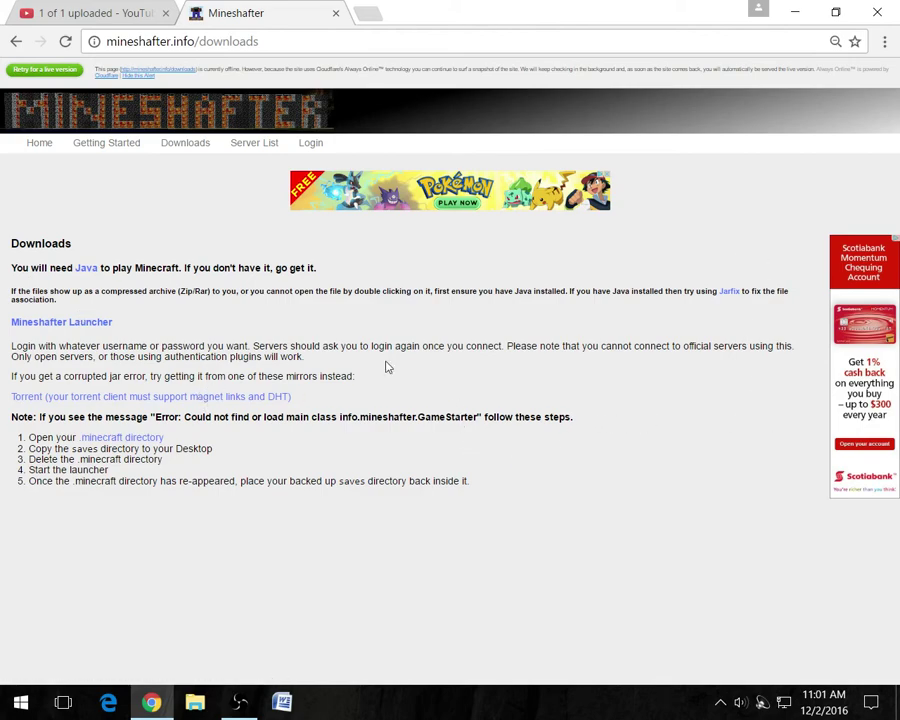
{"action": "left_click", "coordinate": [40, 145]}
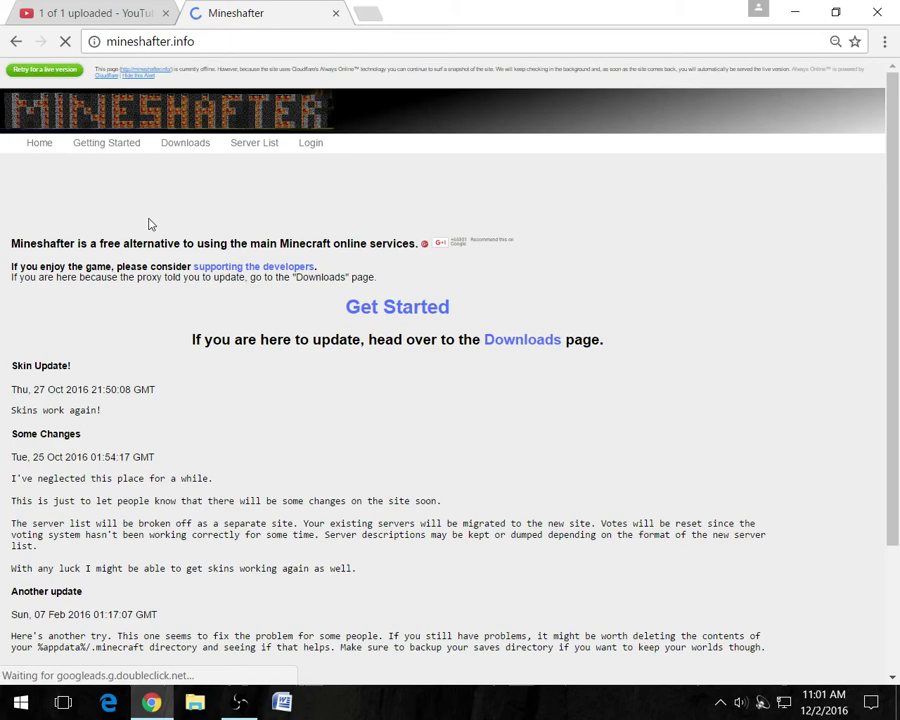
{"action": "scroll", "coordinate": [234, 368], "scroll_direction": "down", "scroll_amount": 3}
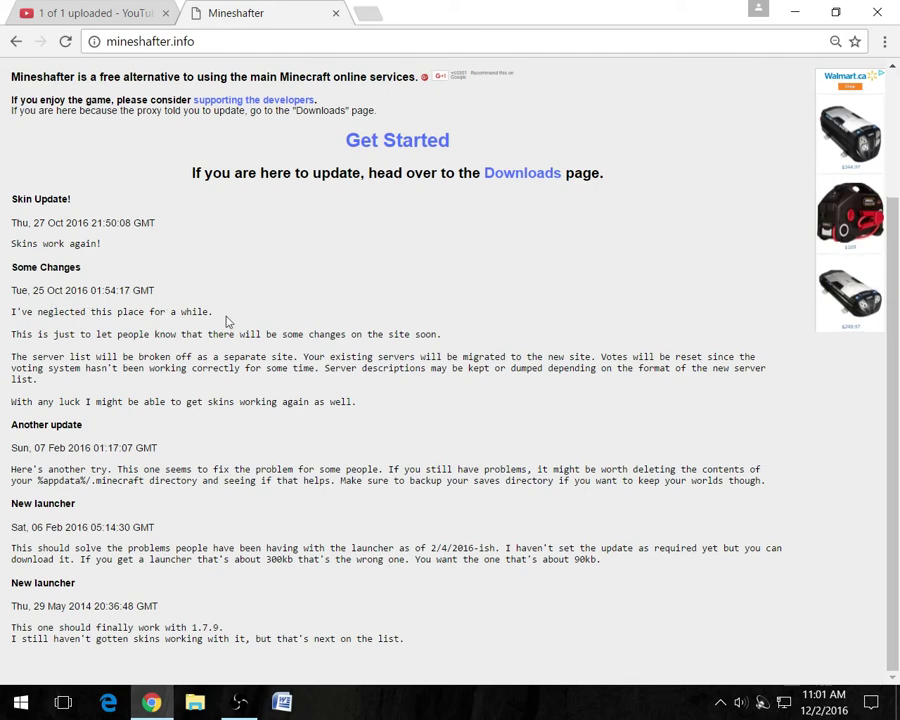
{"action": "scroll", "coordinate": [390, 440], "scroll_direction": "up", "scroll_amount": 3}
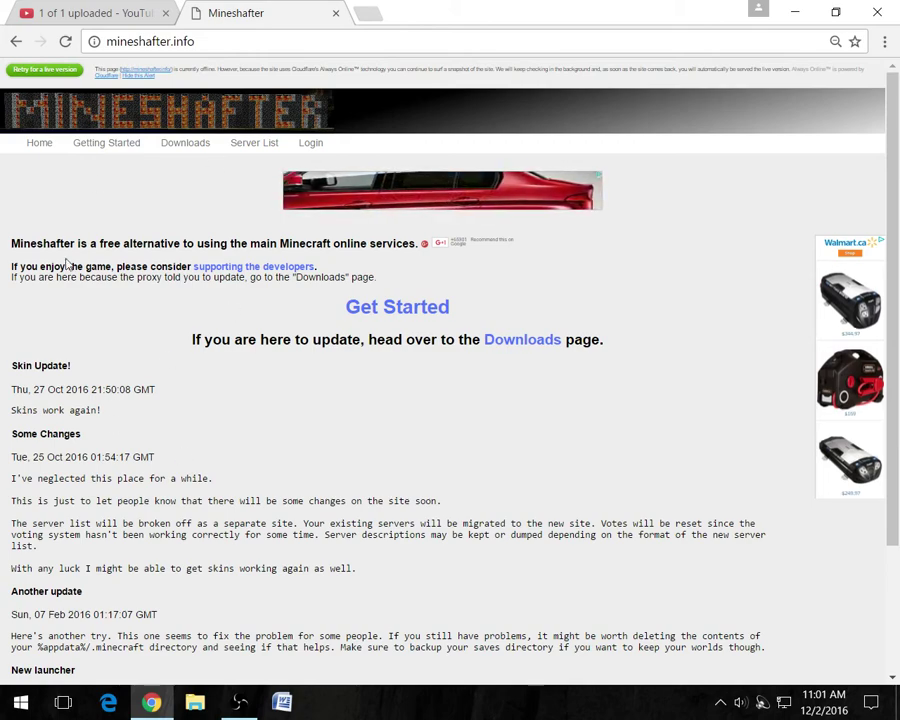
{"action": "left_click", "coordinate": [107, 148]}
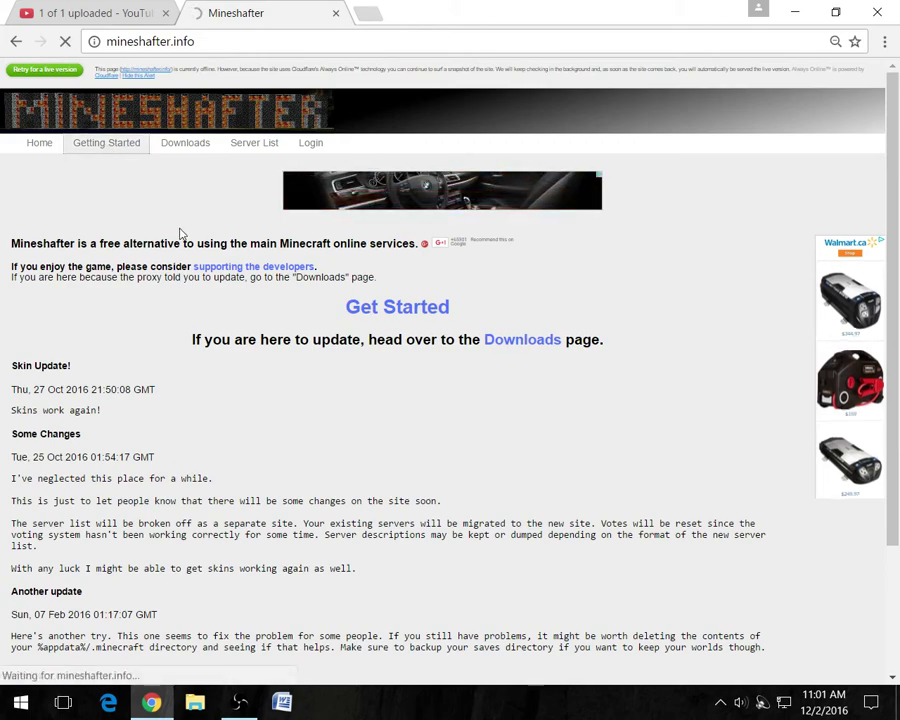
{"action": "left_click", "coordinate": [180, 150]}
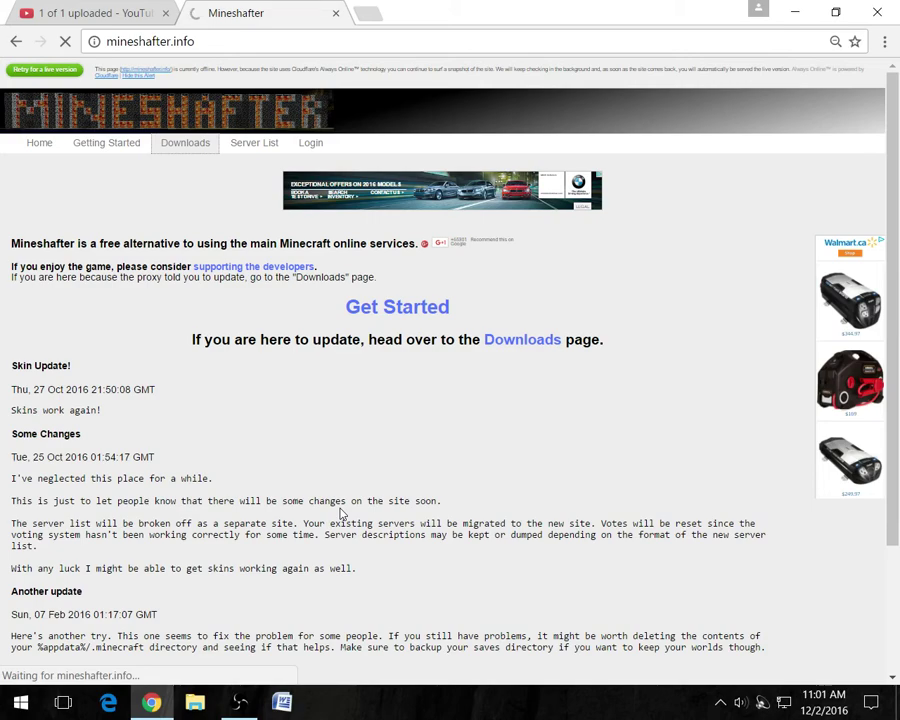
{"action": "left_click", "coordinate": [200, 142]}
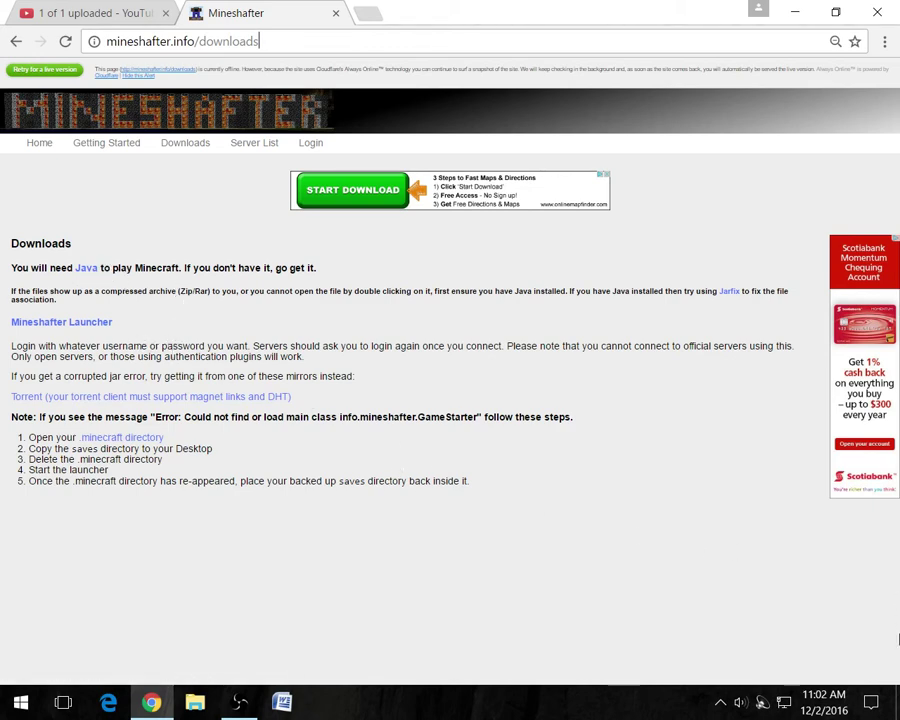
Download Mineshafter-launcher.jar, keep it despite the harmful-file warning, and open it
{"action": "left_click", "coordinate": [81, 331]}
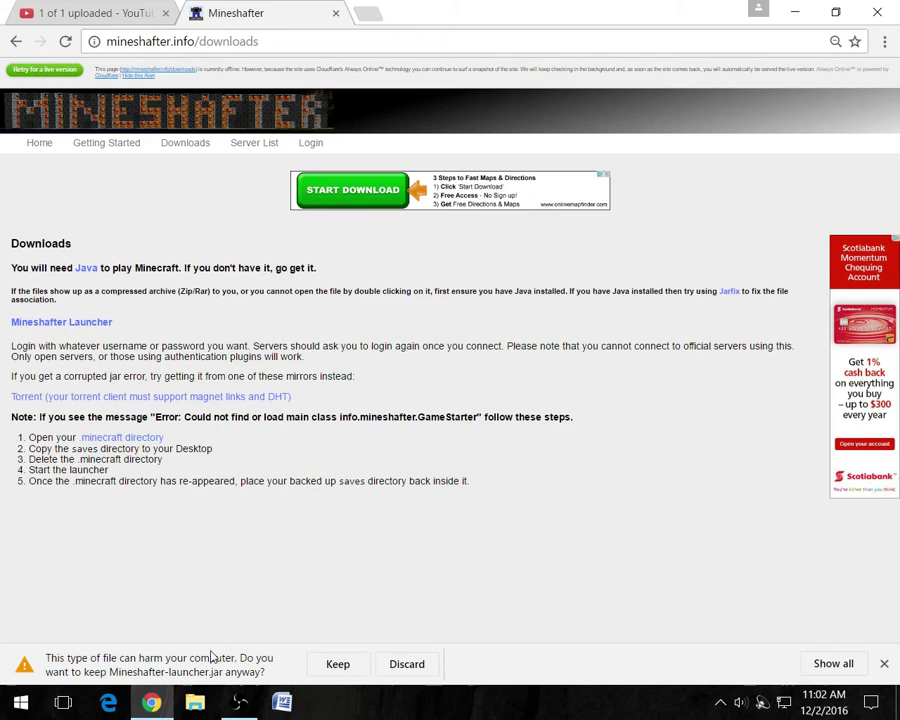
{"action": "left_click", "coordinate": [335, 666]}
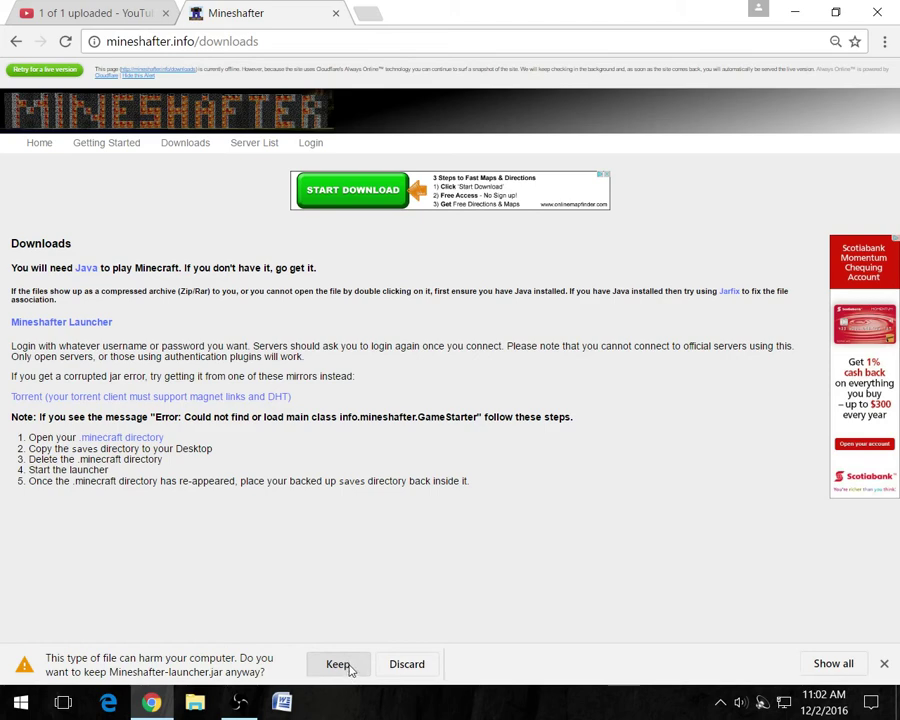
{"action": "left_click", "coordinate": [338, 664]}
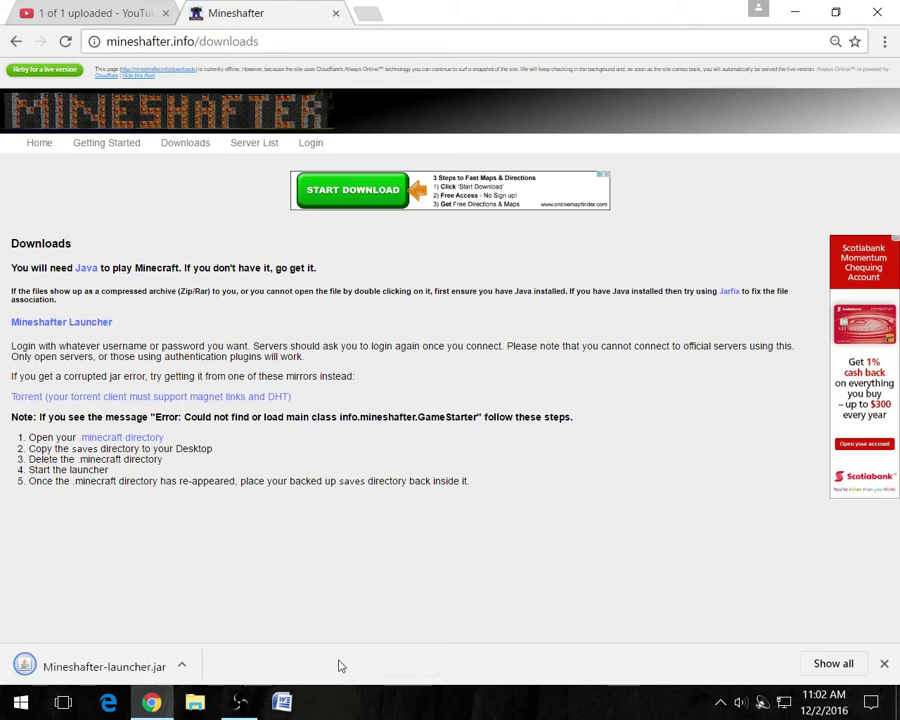
{"action": "left_click", "coordinate": [117, 667]}
{"action": "left_click", "coordinate": [155, 668]}
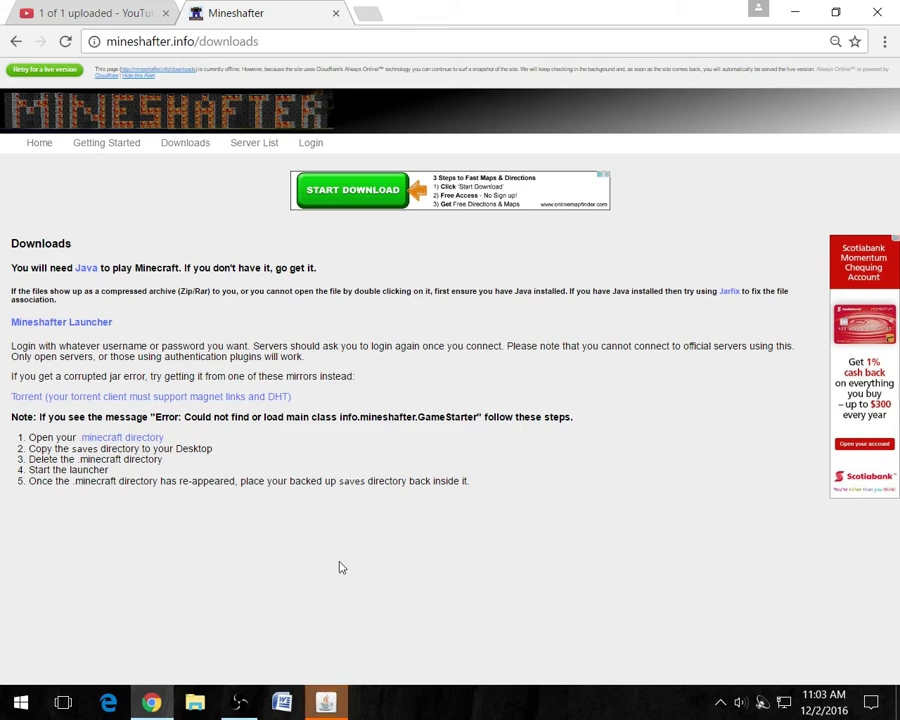
Close the blank launcher window and log out of both saved accounts
{"action": "right_click", "coordinate": [325, 703]}
{"action": "left_click", "coordinate": [392, 678]}
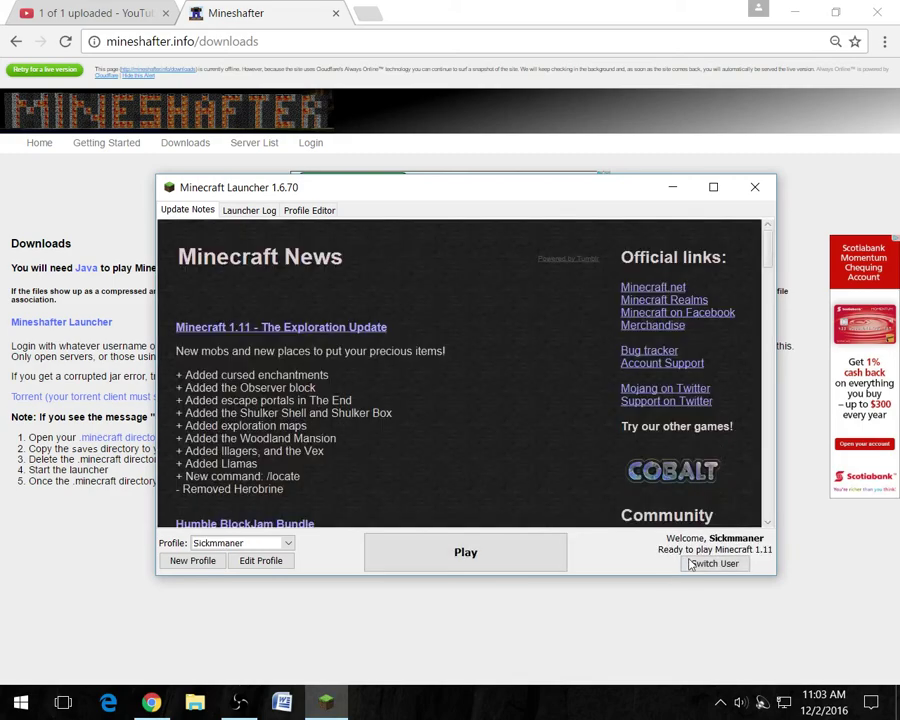
{"action": "left_click", "coordinate": [698, 562]}
{"action": "left_click", "coordinate": [590, 364]}
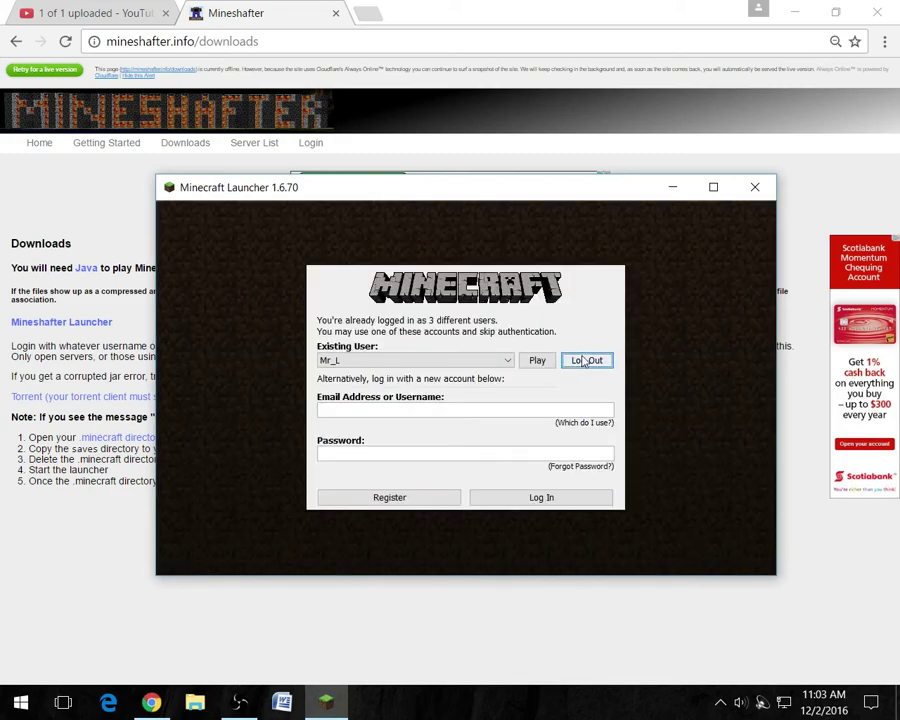
{"action": "left_click", "coordinate": [576, 364]}
{"action": "left_click", "coordinate": [578, 364]}
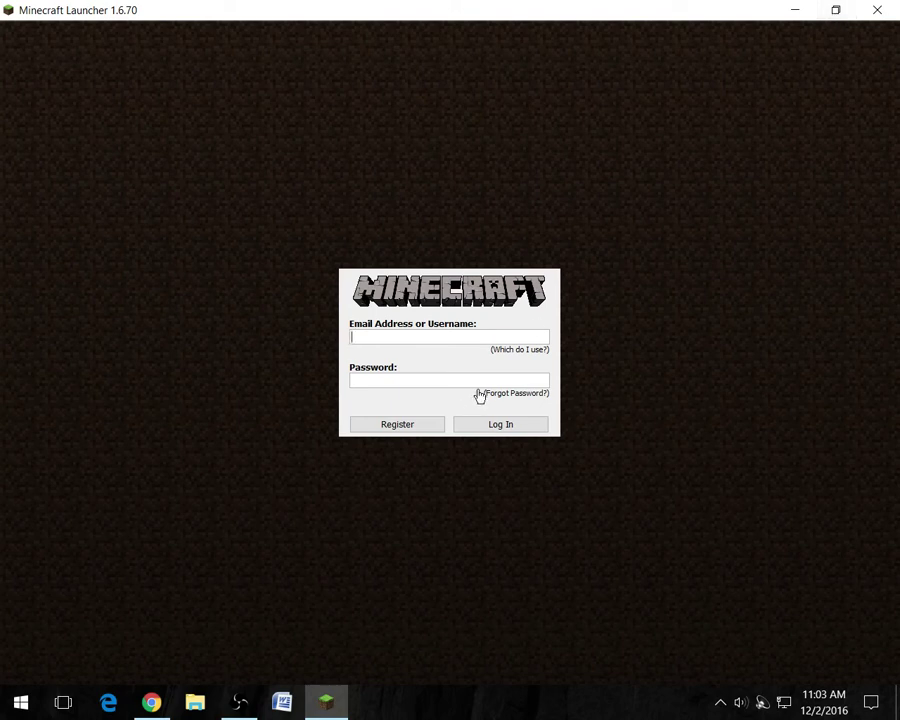
Submit a new username and password, then centre the launcher window
{"action": "type", "text": "kmm"}
{"action": "type", "text": "*****"}
{"action": "key", "text": "Return"}
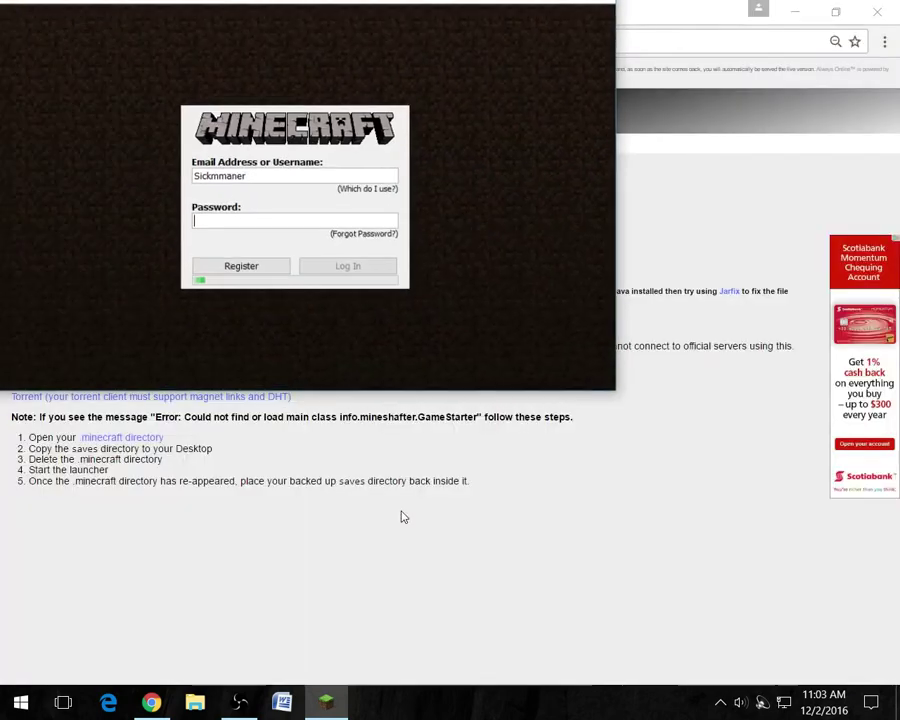
{"action": "mouse_move", "coordinate": [410, 15]}
{"action": "left_mouse_down"}
{"action": "mouse_move", "coordinate": [474, 145]}
{"action": "mouse_move", "coordinate": [538, 225]}
{"action": "left_mouse_up"}
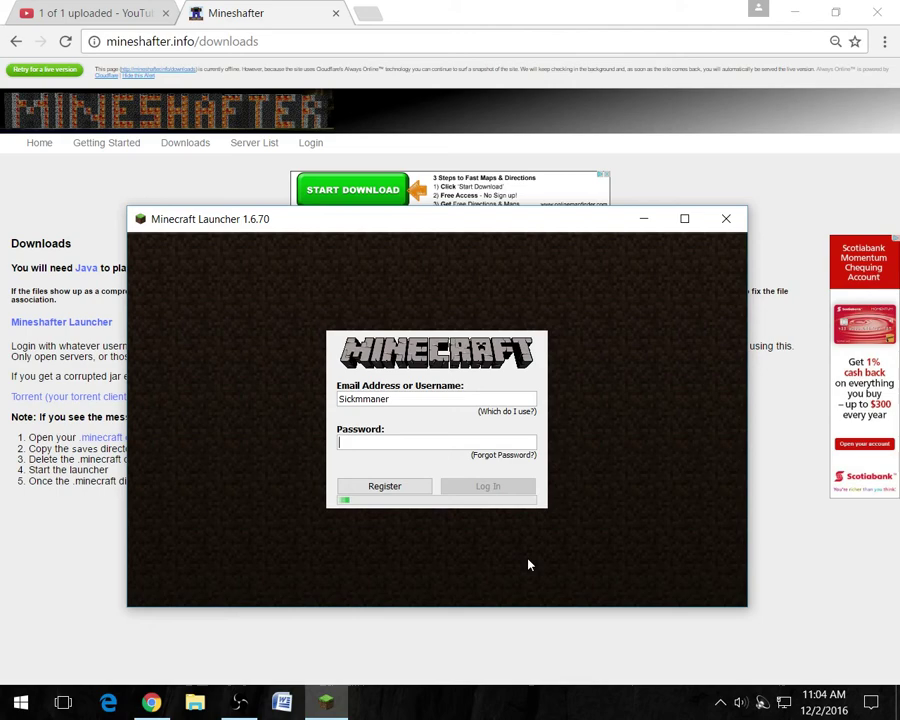
{"action": "type", "text": "ab"}
{"action": "key", "text": "BackSpace"}
{"action": "key", "text": "BackSpace"}
Close the stalled launcher, relaunch Mineshafter-launcher.jar via Start search 'mine', then view YouTube
{"action": "left_click", "coordinate": [726, 222]}
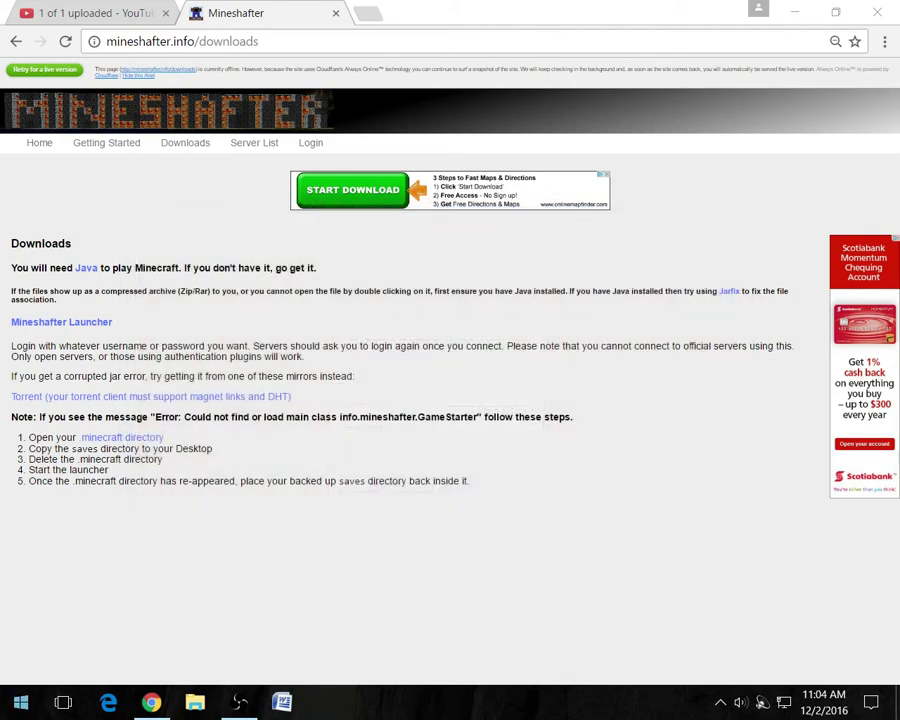
{"action": "left_click", "coordinate": [20, 705]}
{"action": "type", "text": "mine"}
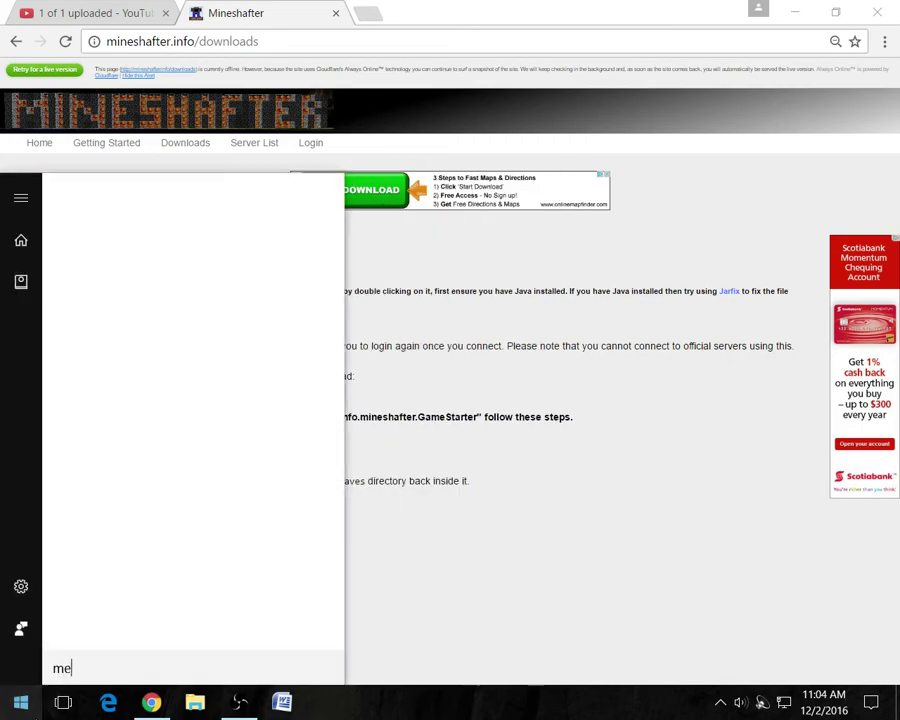
{"action": "key", "text": "Return"}
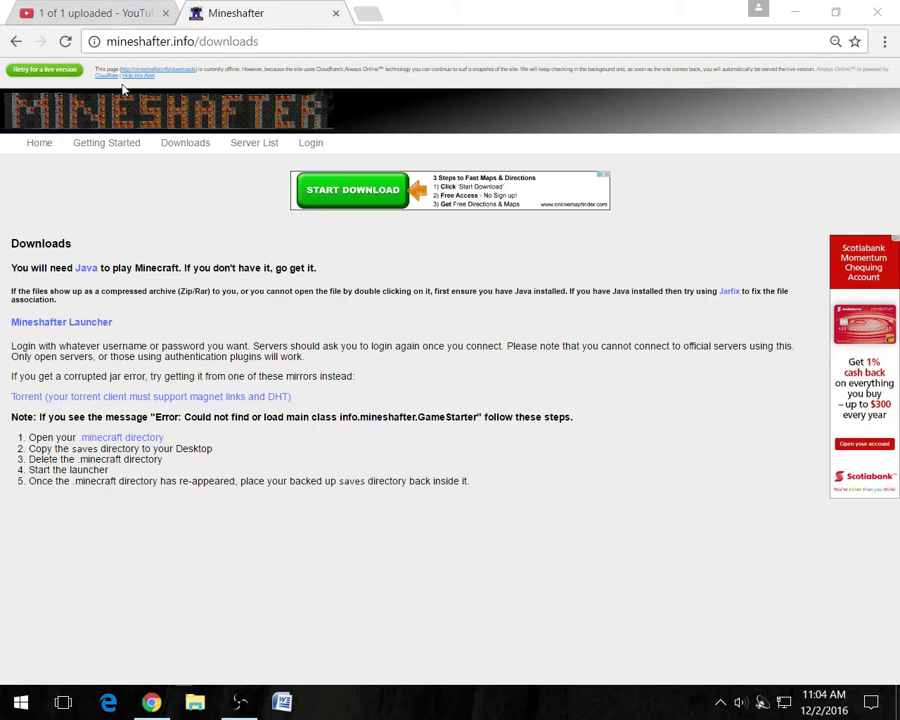
{"action": "left_click", "coordinate": [94, 12]}
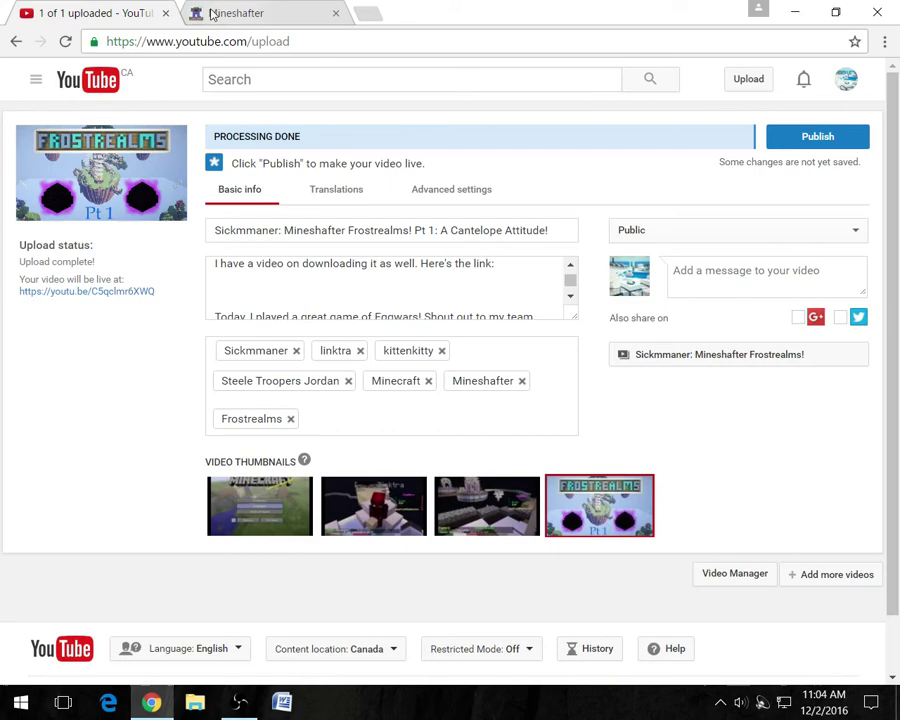
Publish the YouTube video and close its tab, keeping only the Mineshafter Downloads tab
{"action": "left_click", "coordinate": [790, 138]}
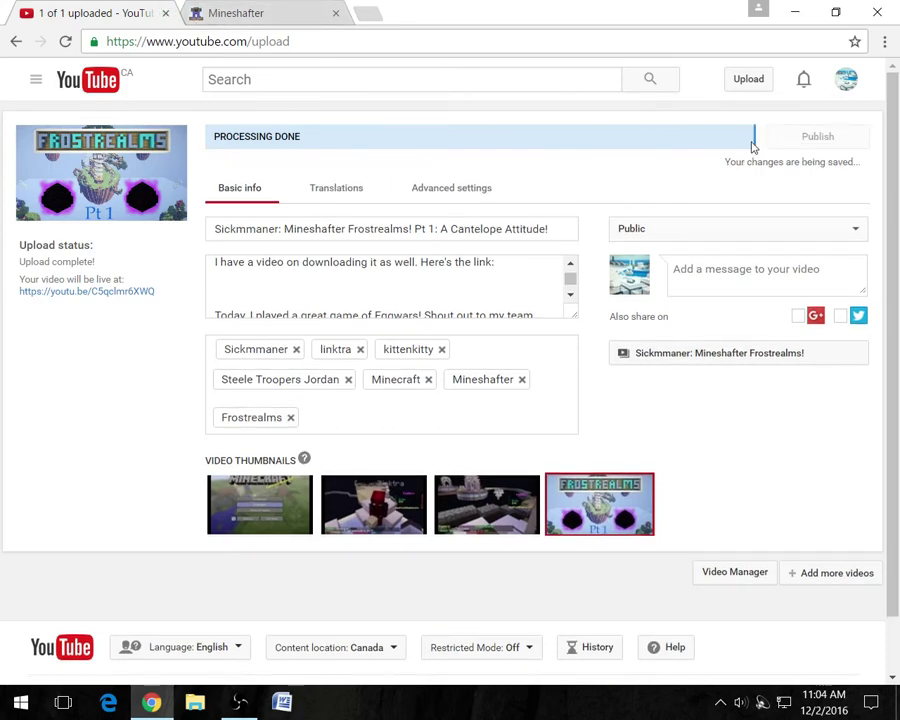
{"action": "left_click", "coordinate": [266, 18]}
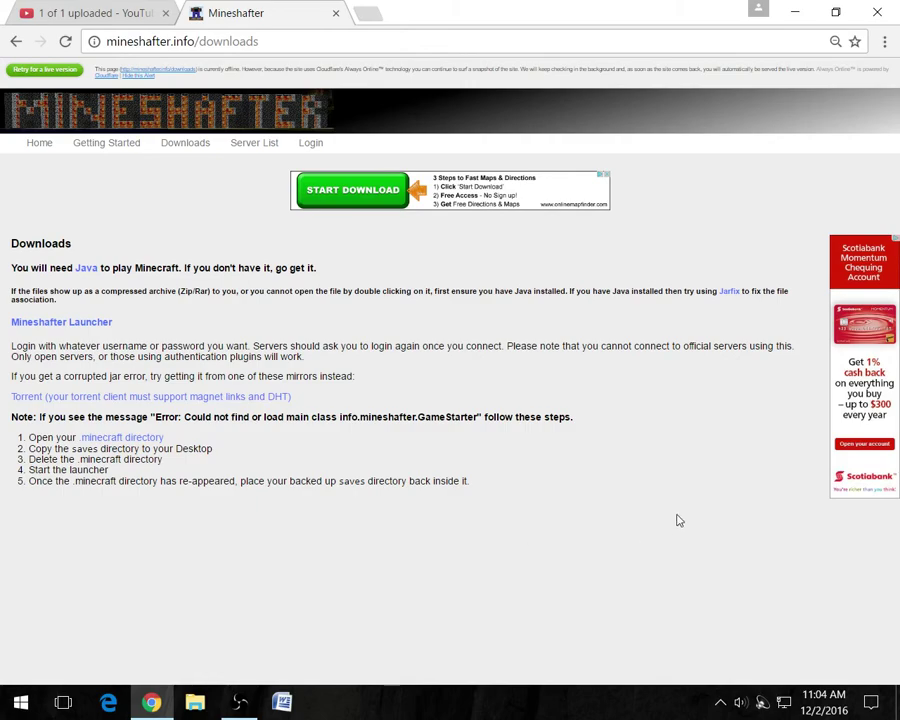
{"action": "left_click", "coordinate": [833, 12]}
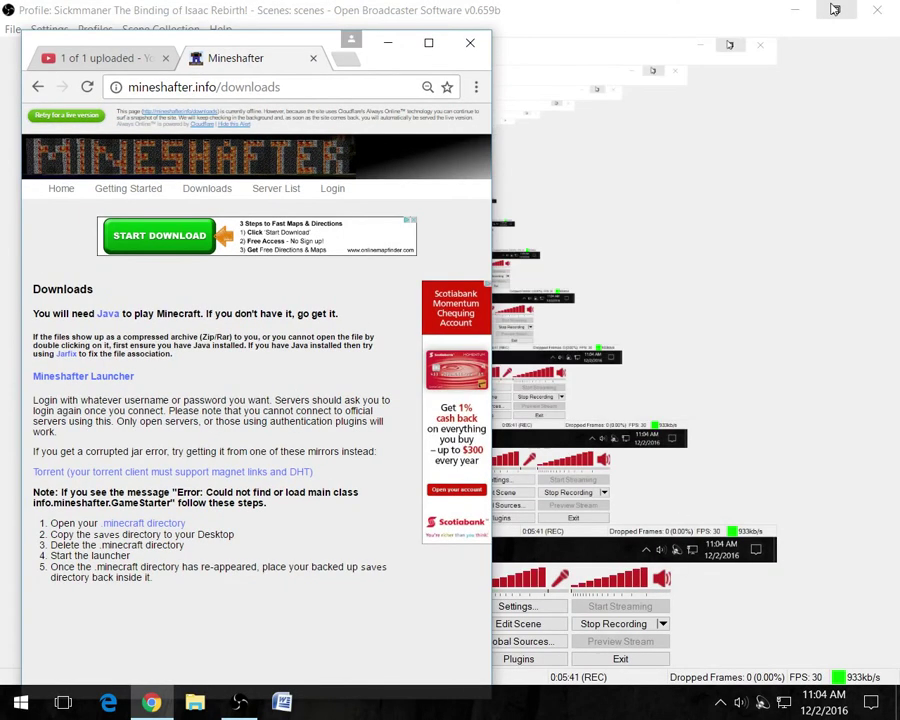
{"action": "left_click", "coordinate": [428, 42]}
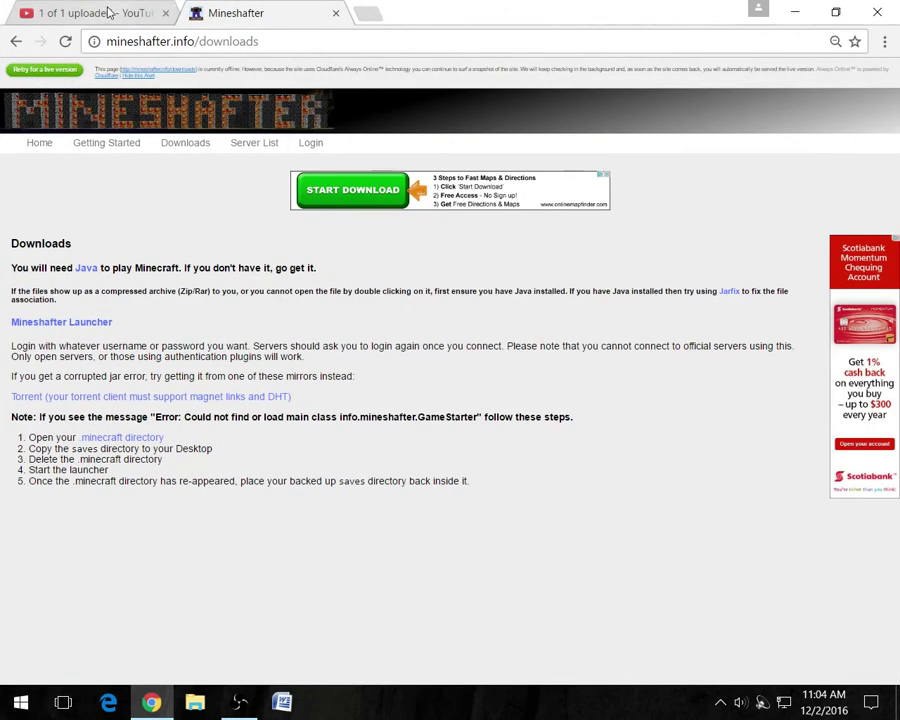
{"action": "left_click", "coordinate": [80, 11]}
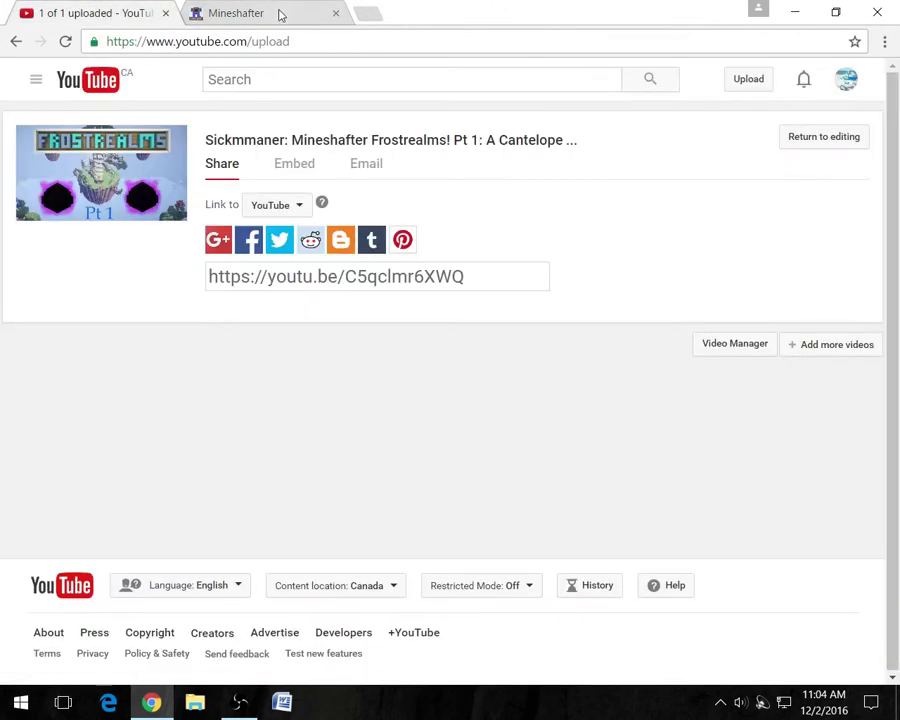
{"action": "left_click", "coordinate": [165, 13]}
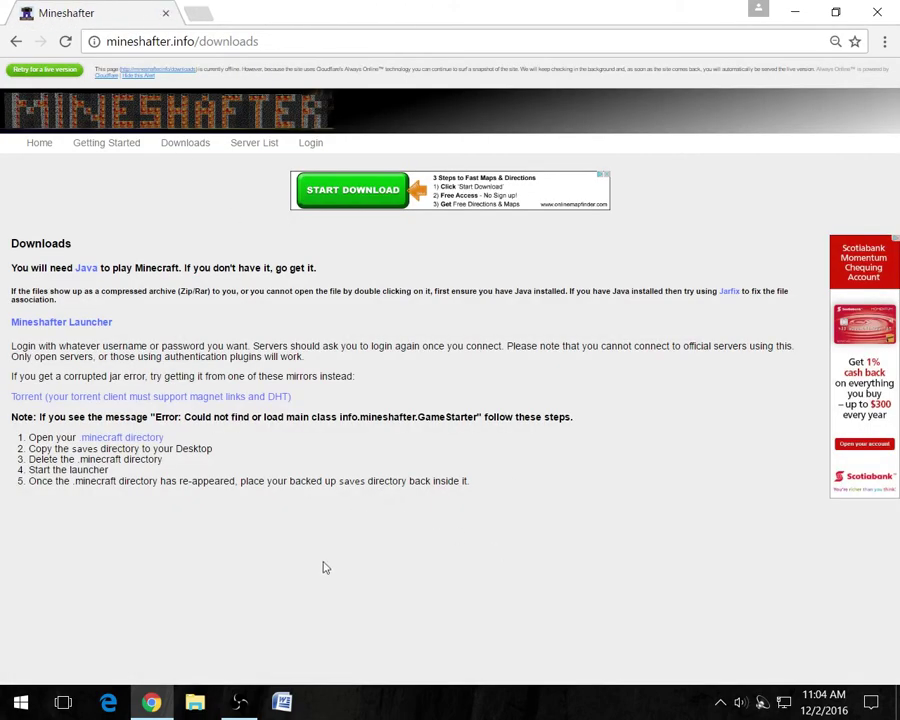
Relaunch Mineshafter-launcher.jar from a Start menu search for 'mine'
{"action": "left_click", "coordinate": [20, 702]}
{"action": "type", "text": "mine"}
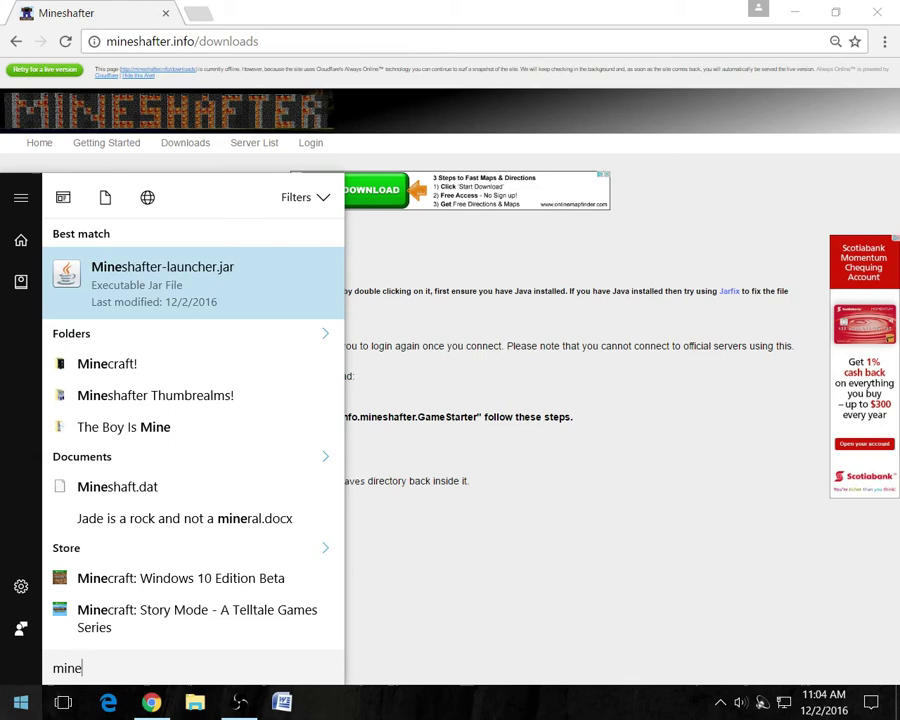
{"action": "key", "text": "Return"}
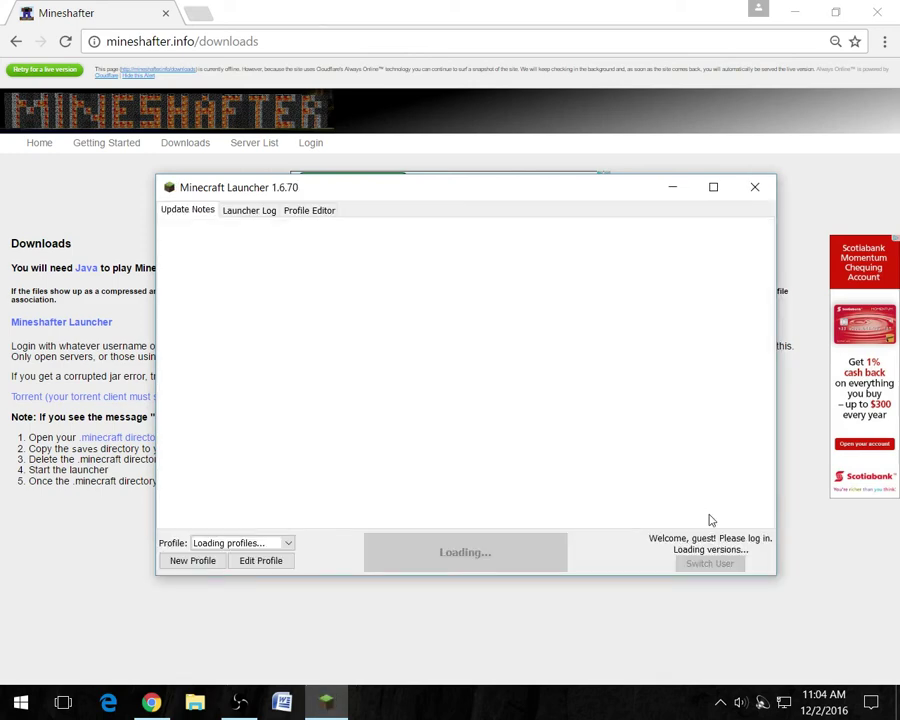
Close the duplicate blank launcher and log in with the public account's password
{"action": "left_click", "coordinate": [712, 561]}
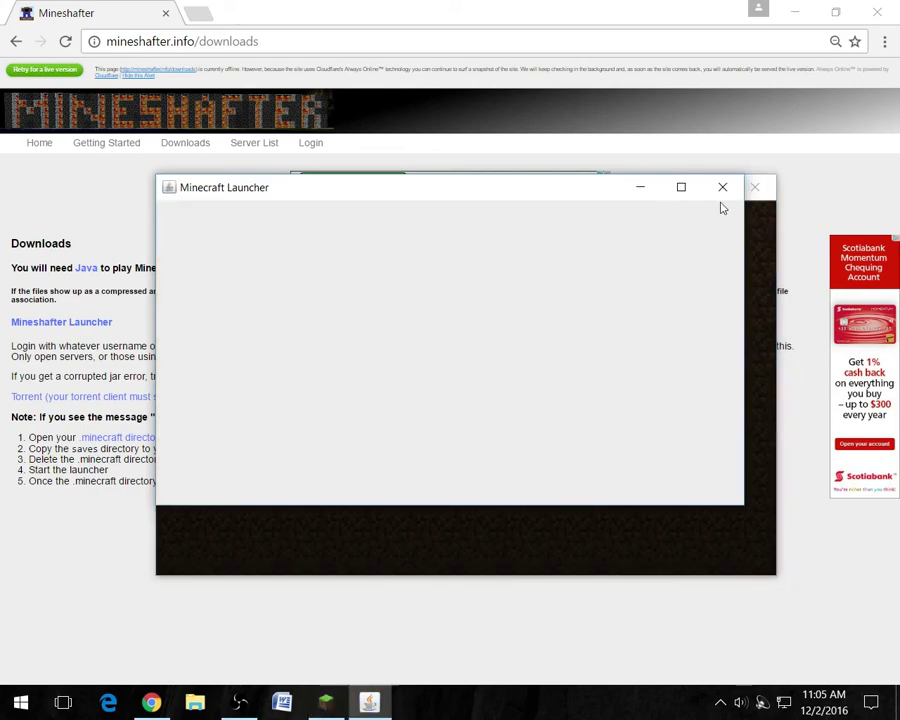
{"action": "left_click", "coordinate": [723, 190]}
{"action": "left_click", "coordinate": [459, 421]}
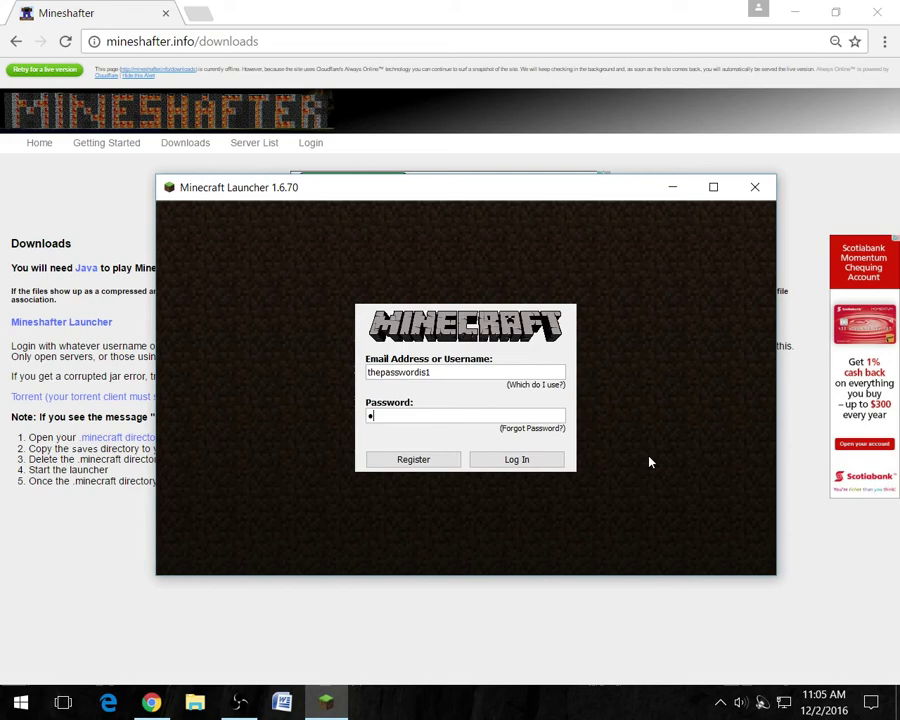
{"action": "key", "text": "Return"}
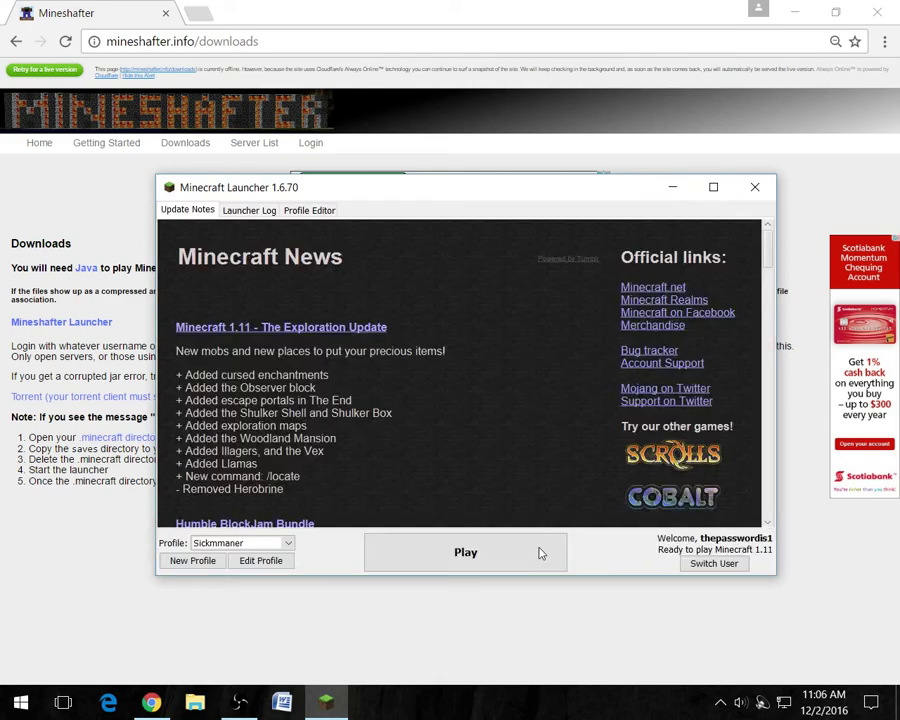
Set the profile's Launcher Visibility to 'Keep the launcher open'
{"action": "left_click", "coordinate": [275, 564]}
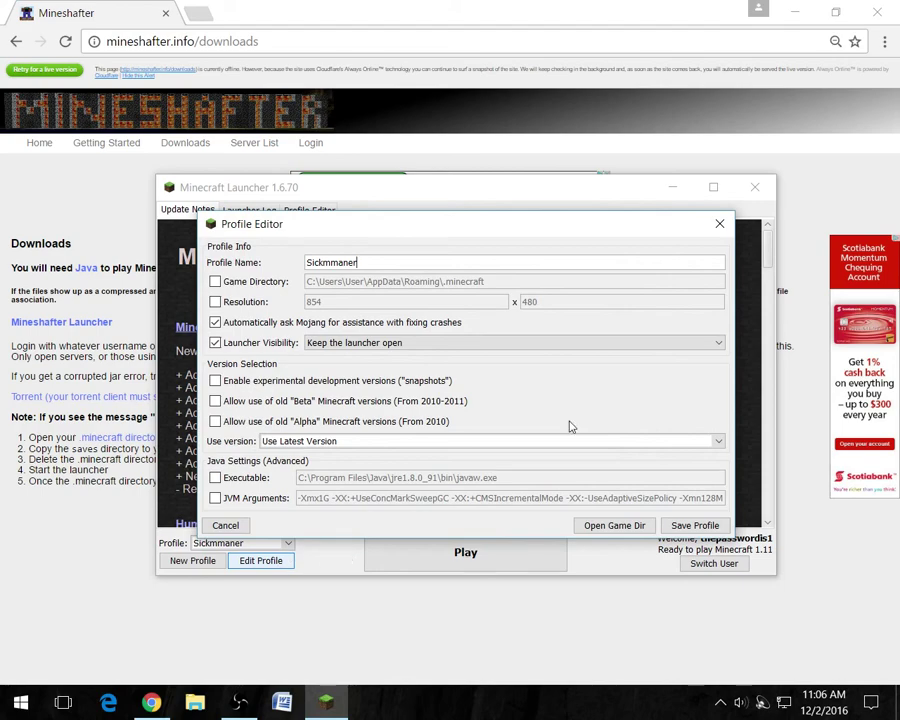
{"action": "left_click", "coordinate": [695, 525]}
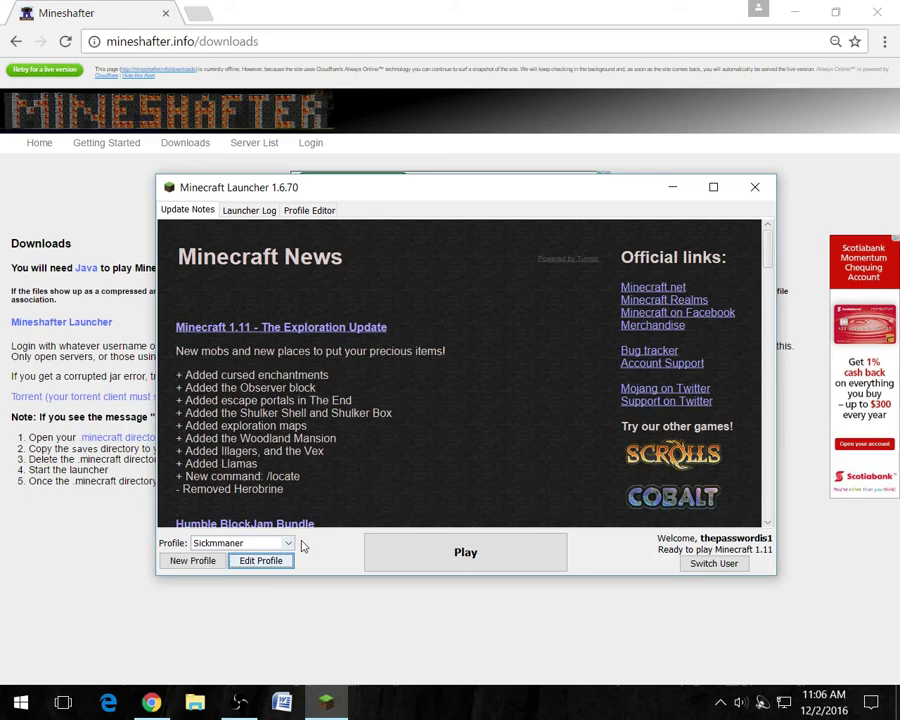
{"action": "left_click", "coordinate": [272, 560]}
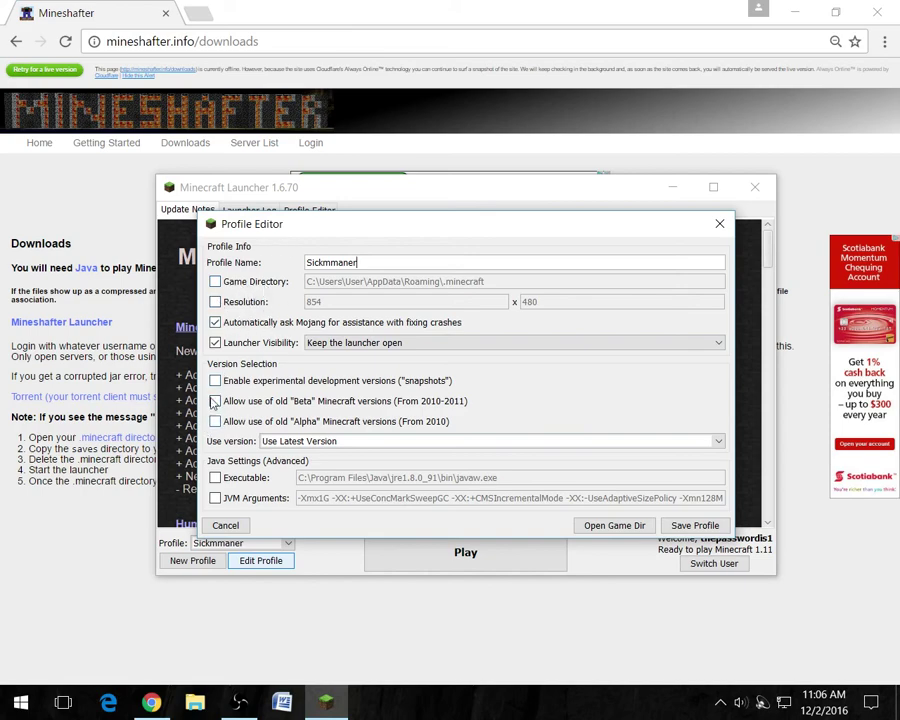
{"action": "left_click", "coordinate": [216, 343]}
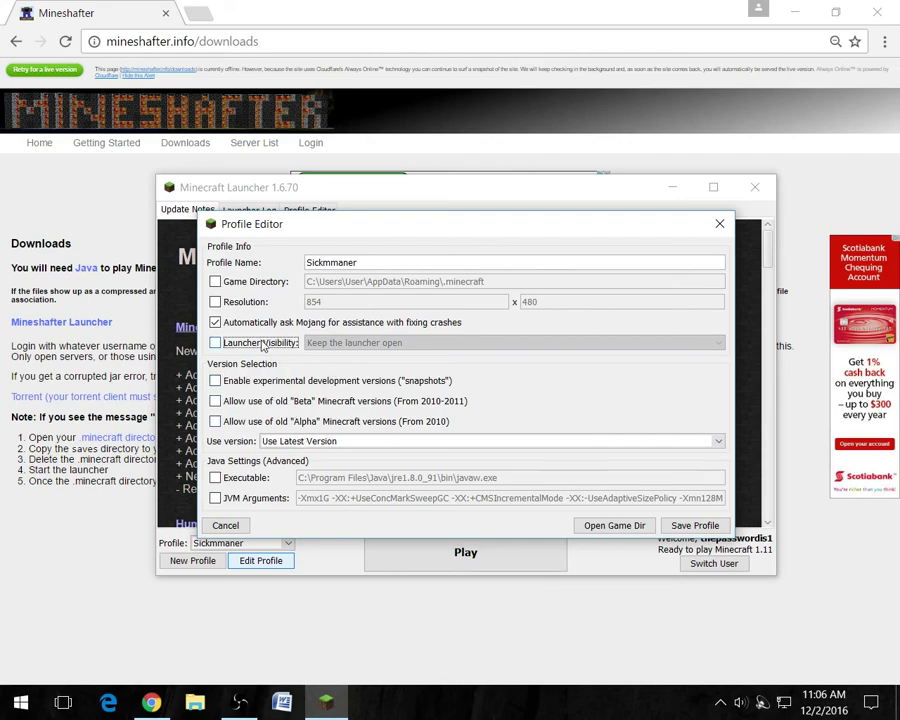
{"action": "left_click", "coordinate": [216, 343]}
{"action": "left_click", "coordinate": [500, 343]}
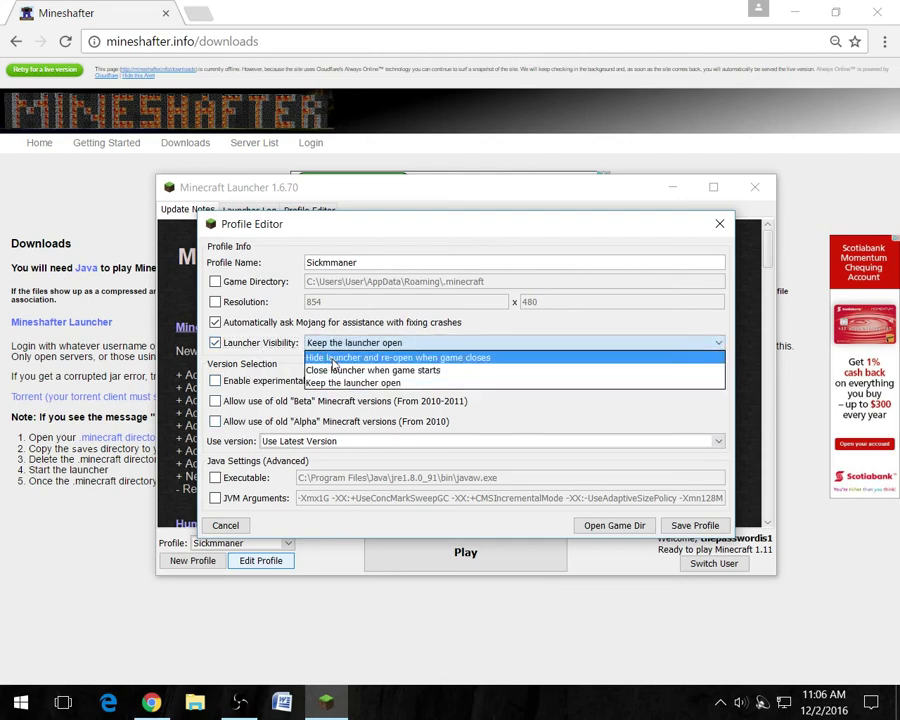
{"action": "left_click", "coordinate": [370, 366]}
{"action": "left_click", "coordinate": [255, 345]}
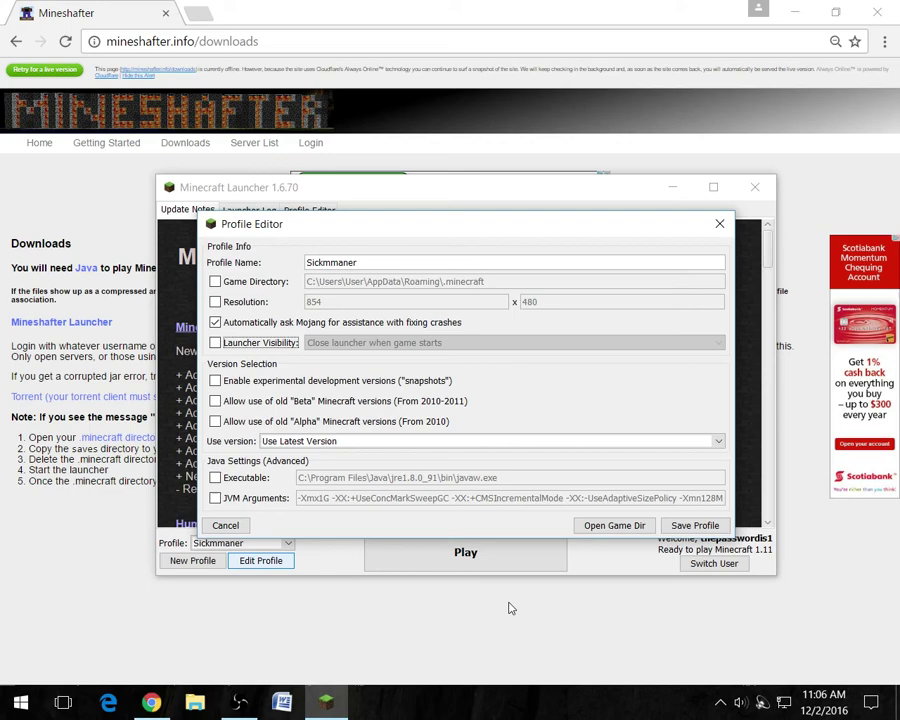
{"action": "left_click", "coordinate": [214, 344]}
{"action": "left_click", "coordinate": [334, 343]}
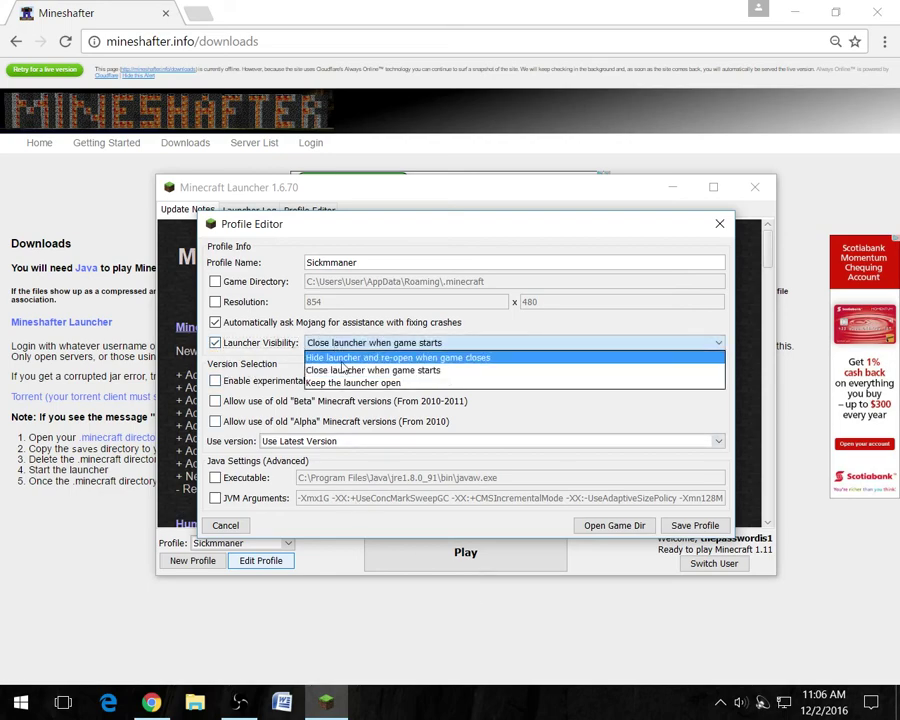
{"action": "left_click", "coordinate": [360, 385]}
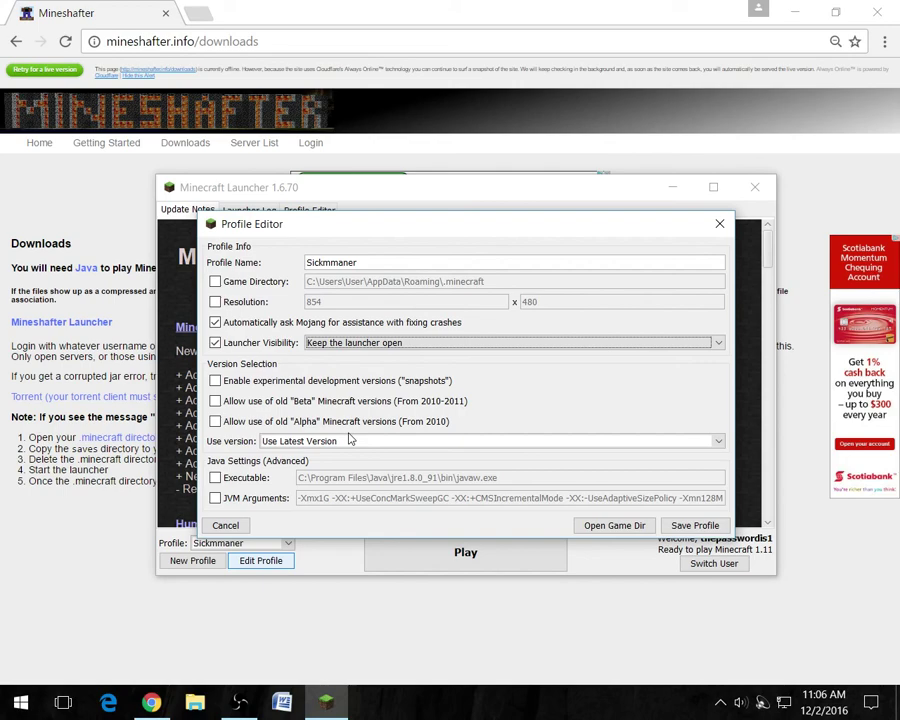
Keep the version on Latest, decline the old-version warning, and save the profile
{"action": "left_click", "coordinate": [349, 444]}
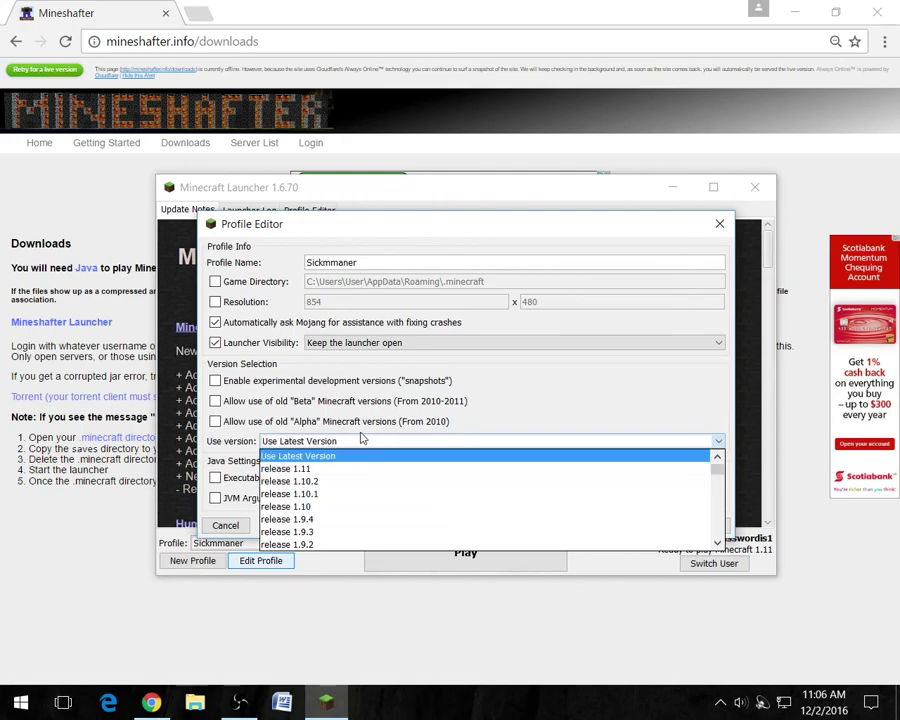
{"action": "scroll", "coordinate": [400, 480], "scroll_direction": "down", "scroll_amount": 6}
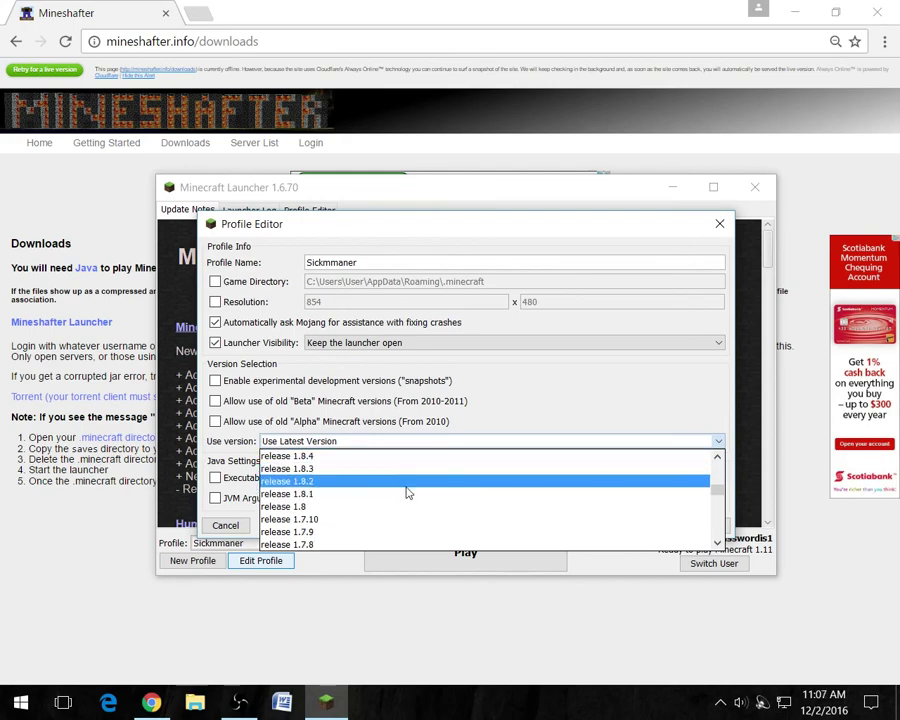
{"action": "scroll", "coordinate": [407, 535], "scroll_direction": "down", "scroll_amount": 8}
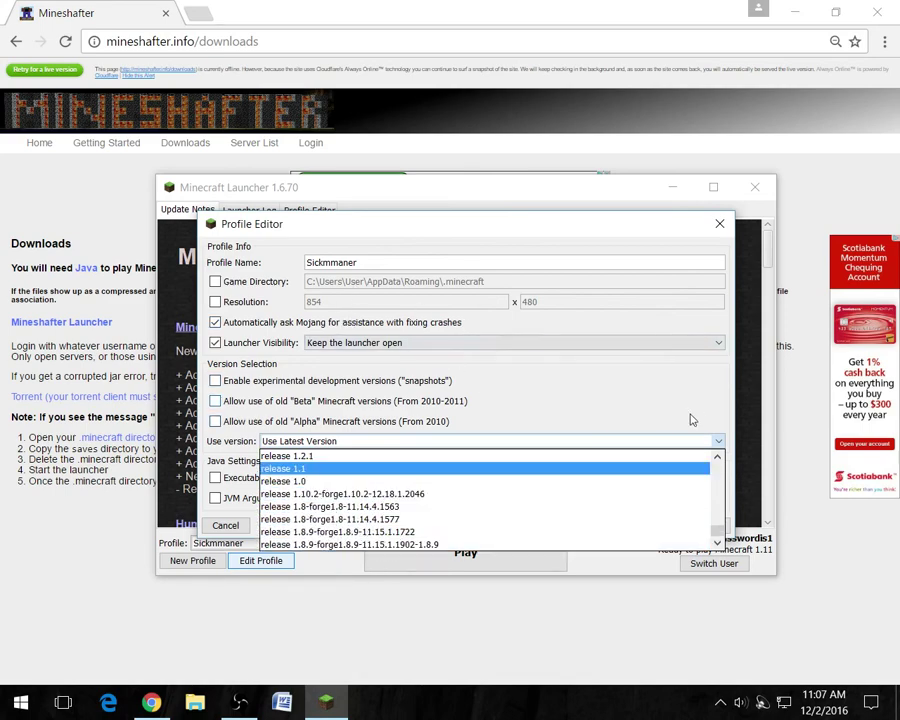
{"action": "key", "text": "Return"}
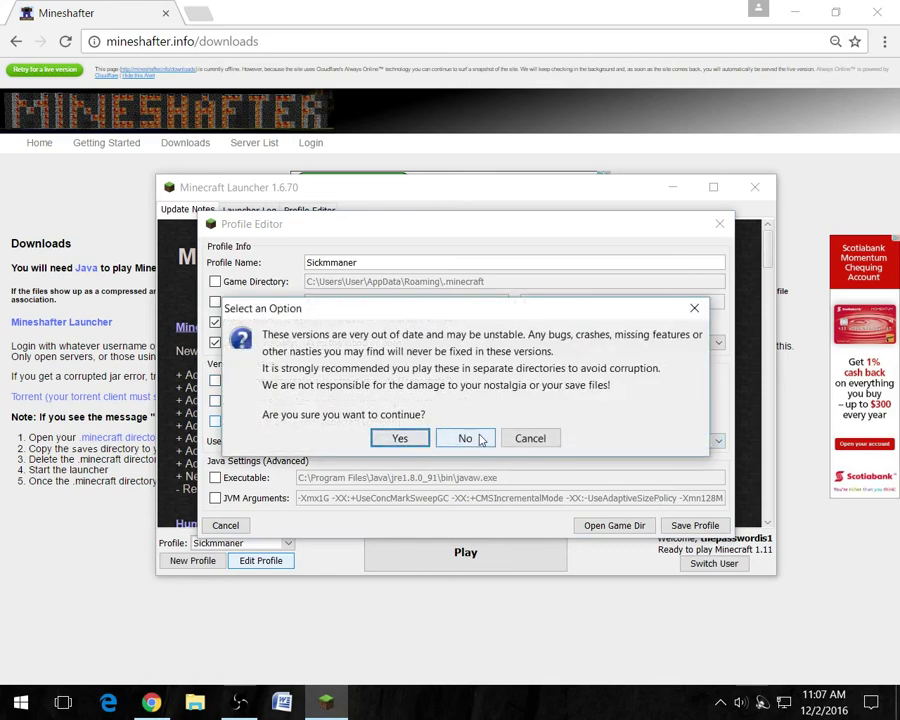
{"action": "left_click", "coordinate": [477, 441]}
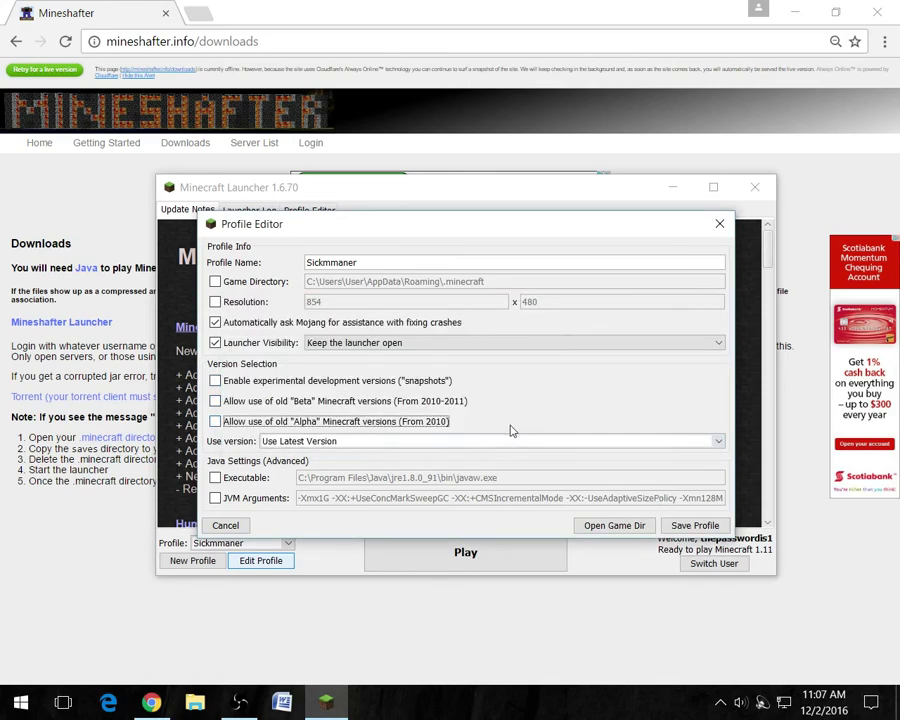
{"action": "left_click", "coordinate": [698, 527]}
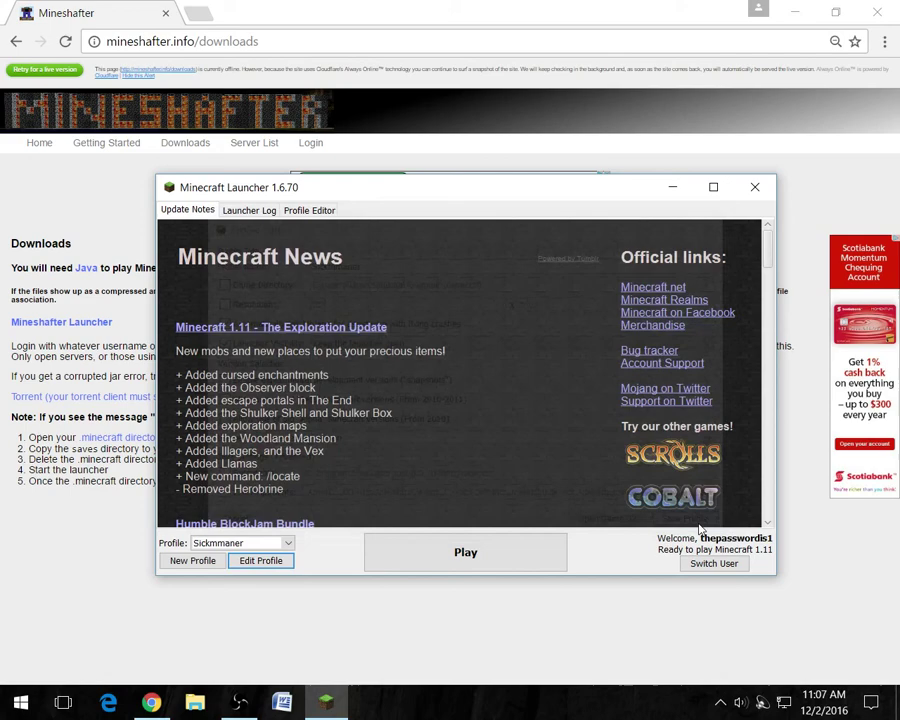
Launch Minecraft 1.11 from the saved profile and maximize the game window
{"action": "left_click", "coordinate": [424, 556]}
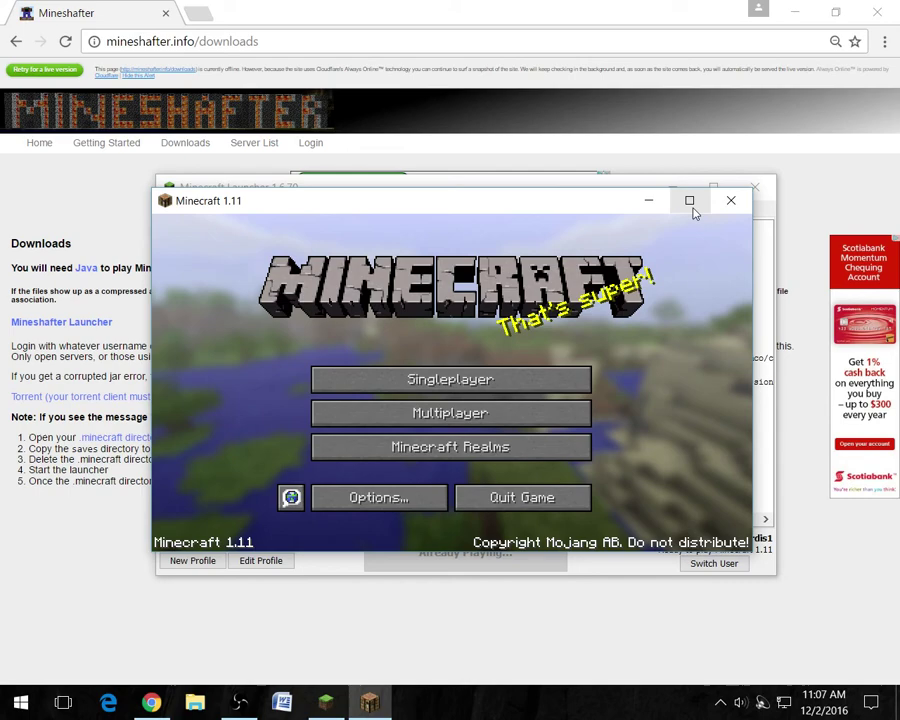
{"action": "left_click", "coordinate": [690, 201]}
Open the Singleplayer world list and scroll through the saved worlds
{"action": "left_click", "coordinate": [500, 305]}
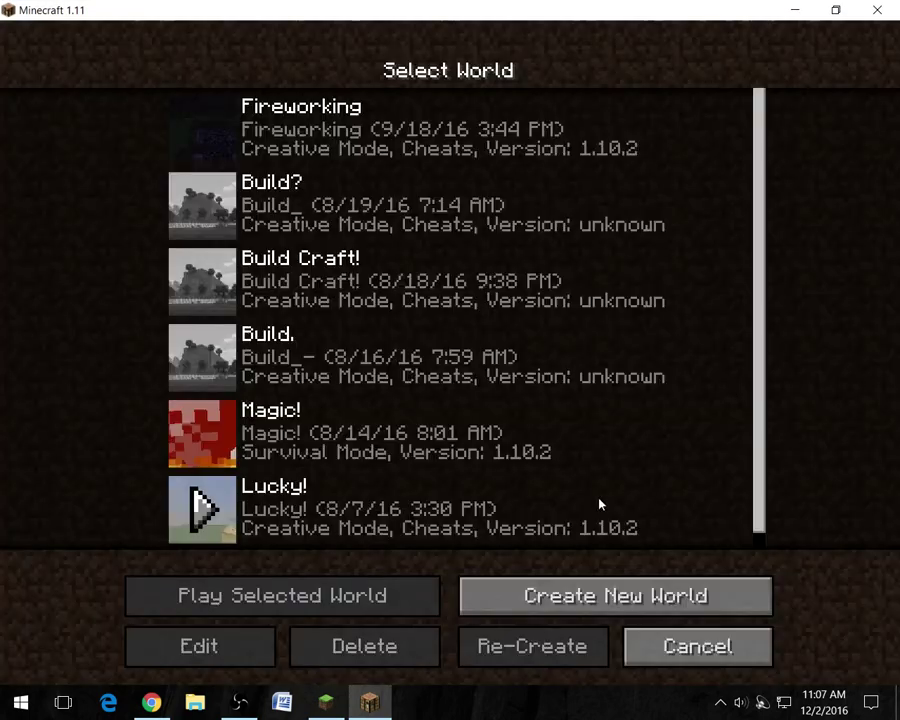
{"action": "scroll", "coordinate": [576, 452], "scroll_direction": "down", "scroll_amount": 1}
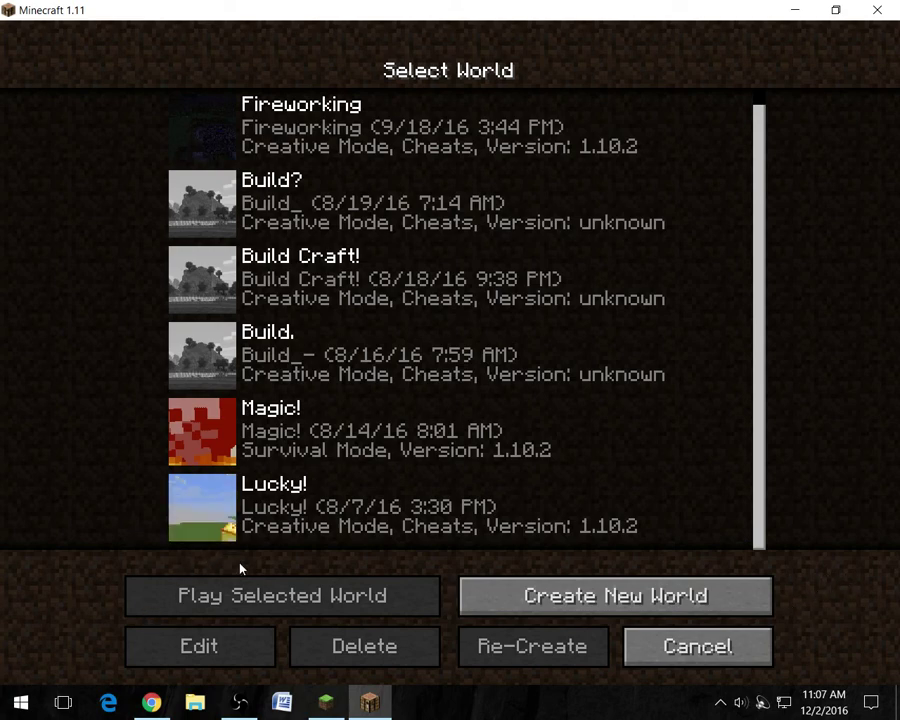
{"action": "scroll", "coordinate": [508, 420], "scroll_direction": "up", "scroll_amount": 1}
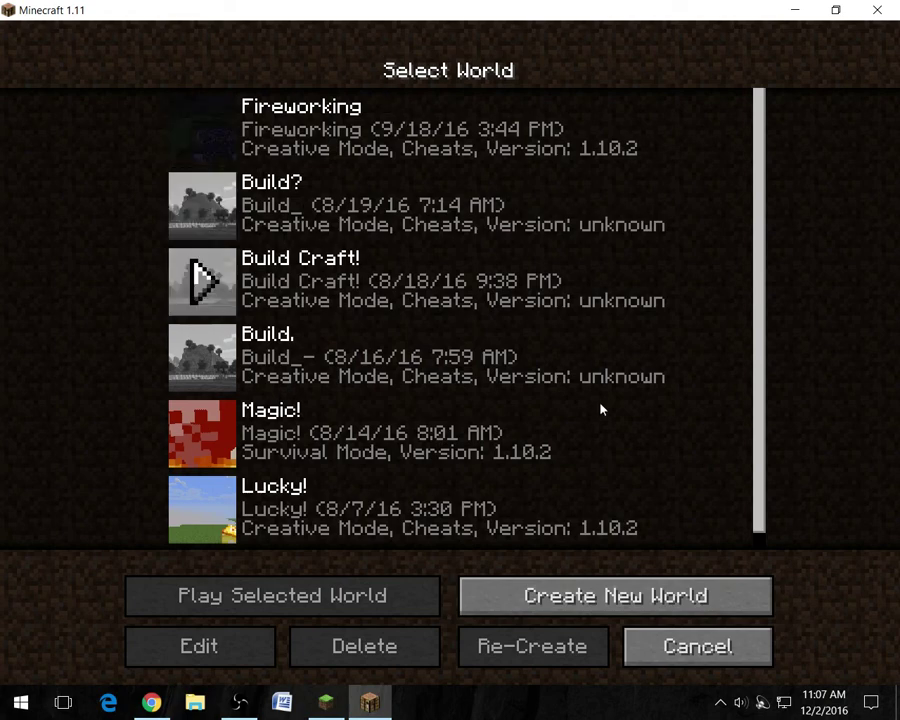
Start a new world and cycle Game Mode through every option back to Survival
{"action": "left_click", "coordinate": [592, 596]}
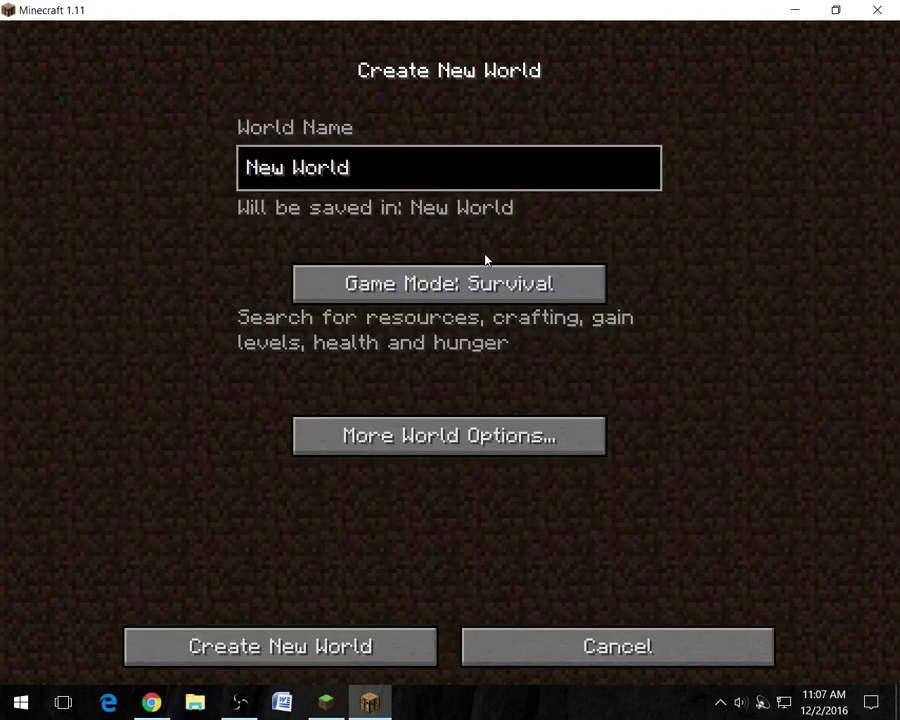
{"action": "left_click", "coordinate": [448, 291]}
{"action": "left_click", "coordinate": [448, 292]}
{"action": "left_click", "coordinate": [447, 293]}
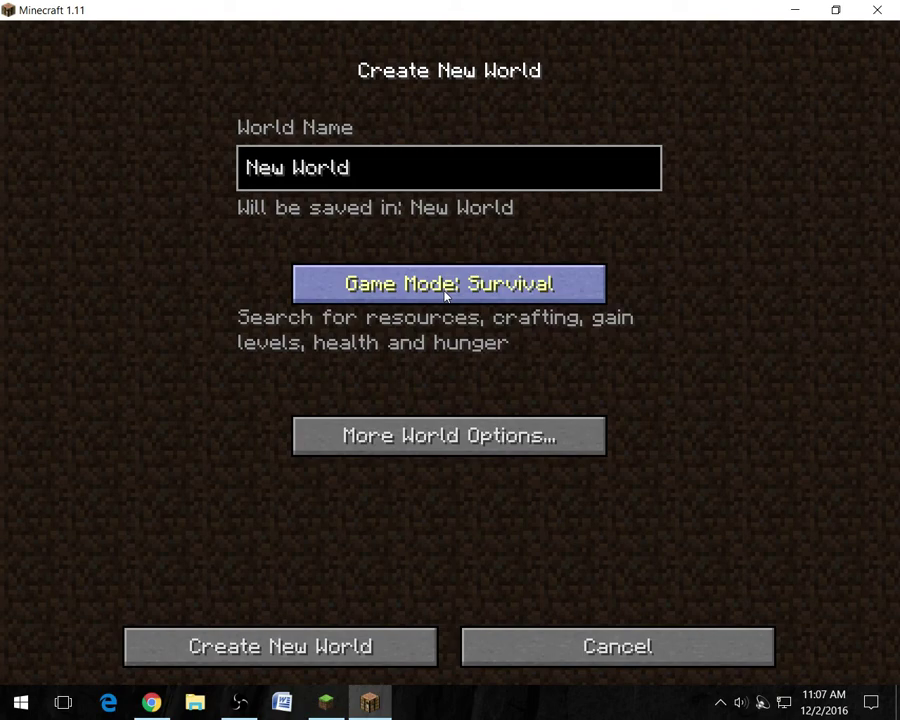
{"action": "left_click", "coordinate": [447, 293]}
{"action": "left_click", "coordinate": [447, 294]}
{"action": "left_click", "coordinate": [450, 291]}
{"action": "left_click", "coordinate": [451, 290]}
{"action": "left_click", "coordinate": [451, 290]}
{"action": "left_click", "coordinate": [451, 290]}
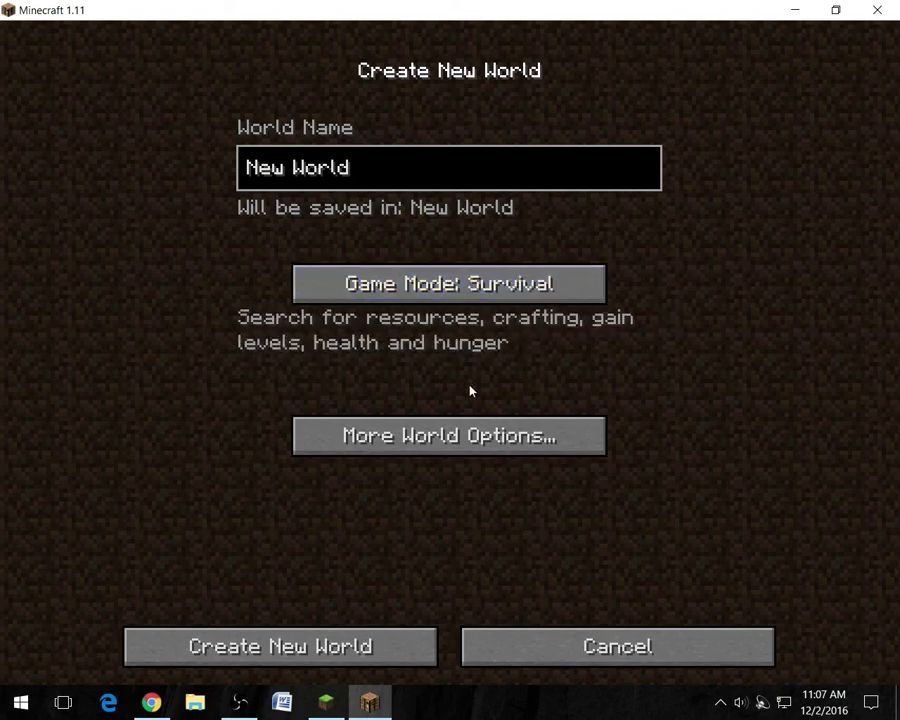
View More World Options, then cancel the new world and leave the world list
{"action": "left_click", "coordinate": [535, 455]}
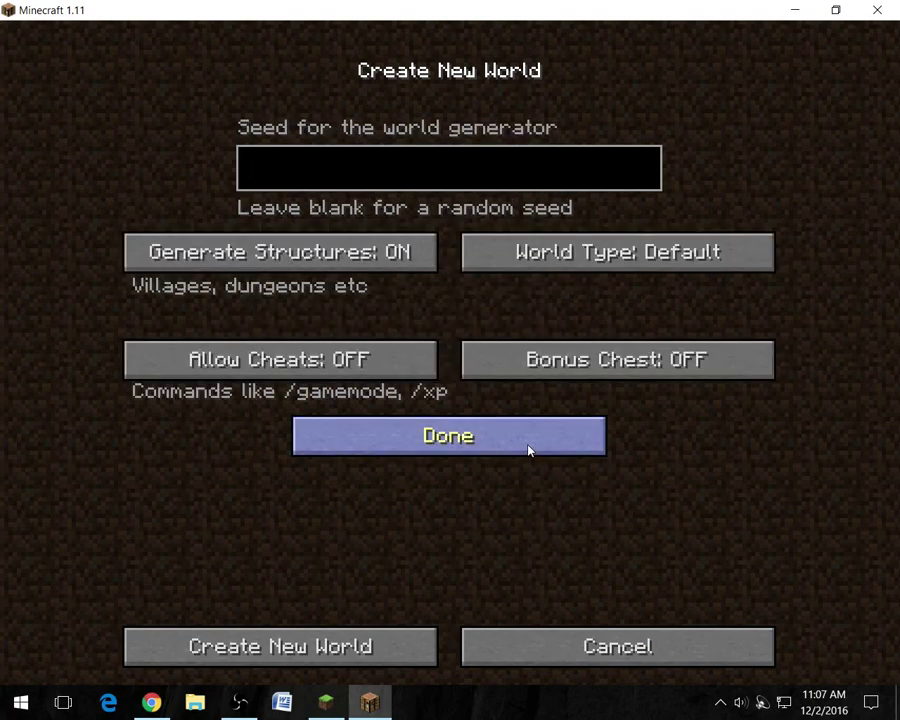
{"action": "left_click", "coordinate": [526, 438]}
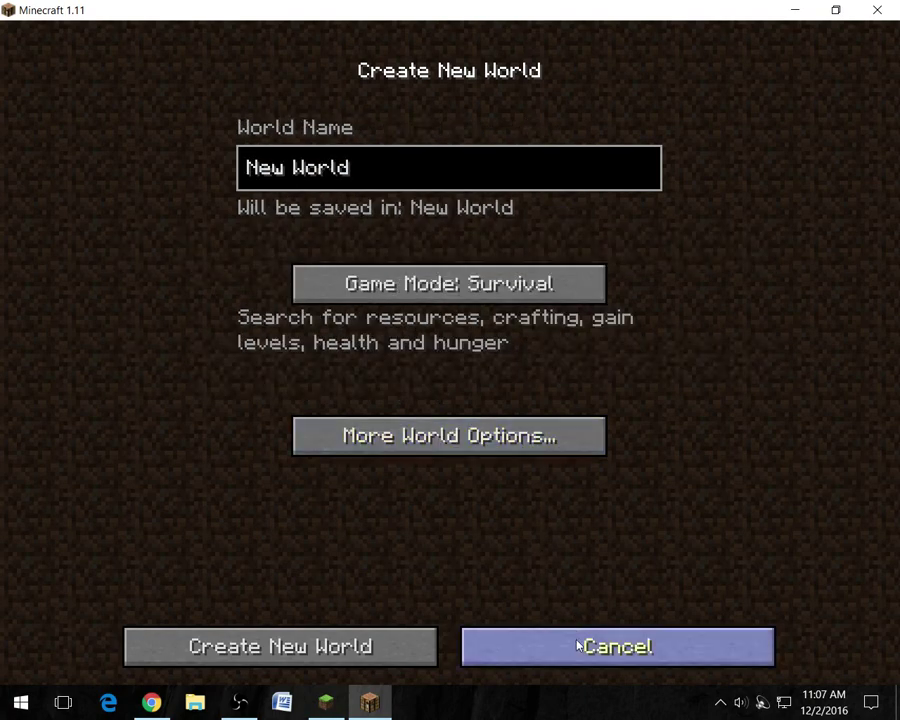
{"action": "left_click", "coordinate": [577, 646]}
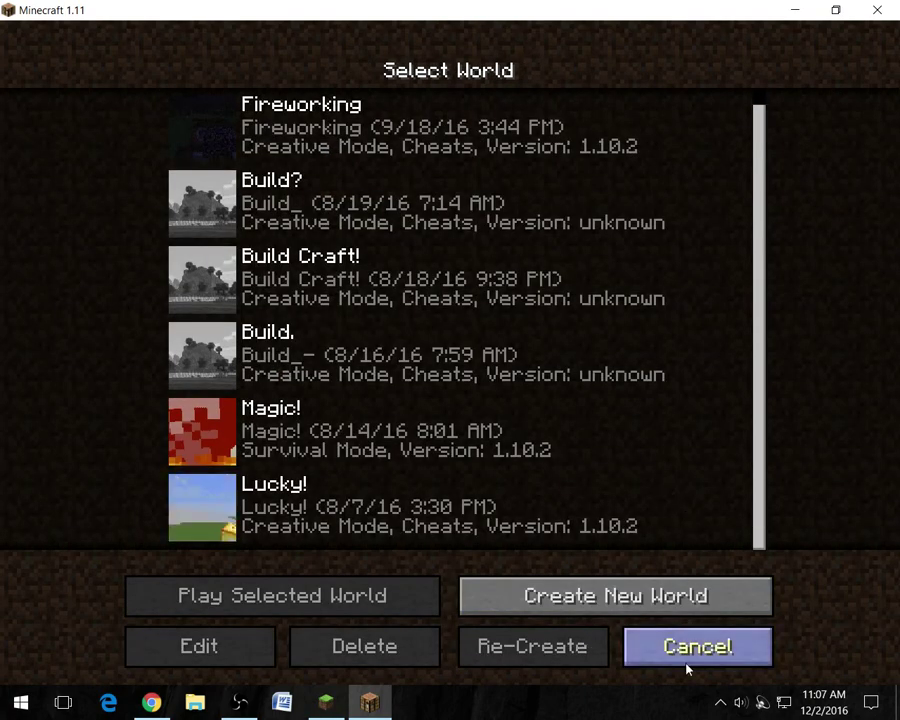
{"action": "left_click", "coordinate": [688, 656]}
Open the Multiplayer server list, then cancel back to the title menu
{"action": "left_click", "coordinate": [530, 363]}
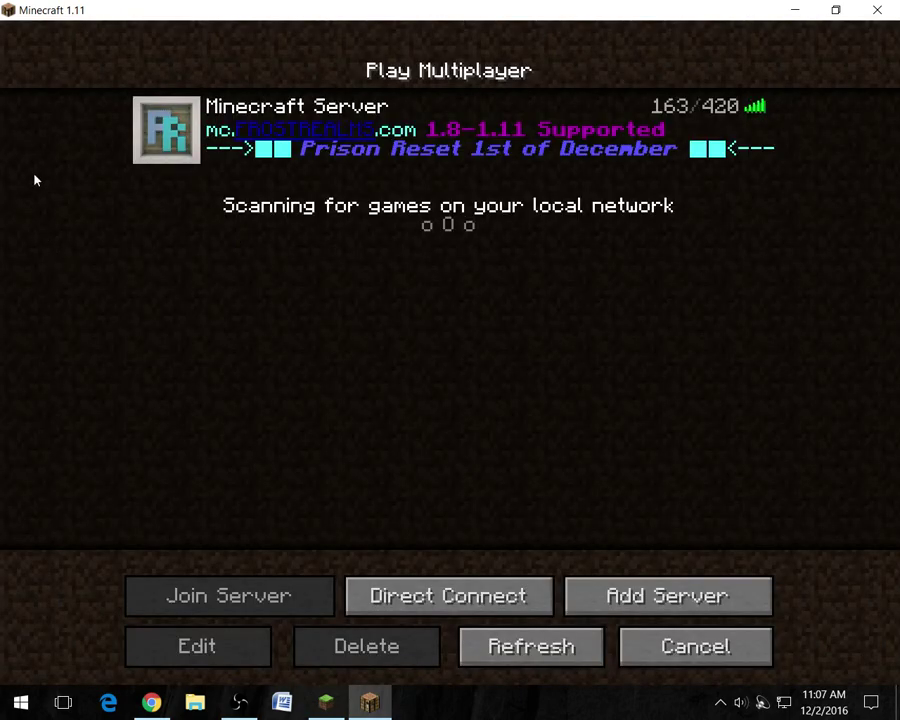
{"action": "left_click", "coordinate": [643, 660]}
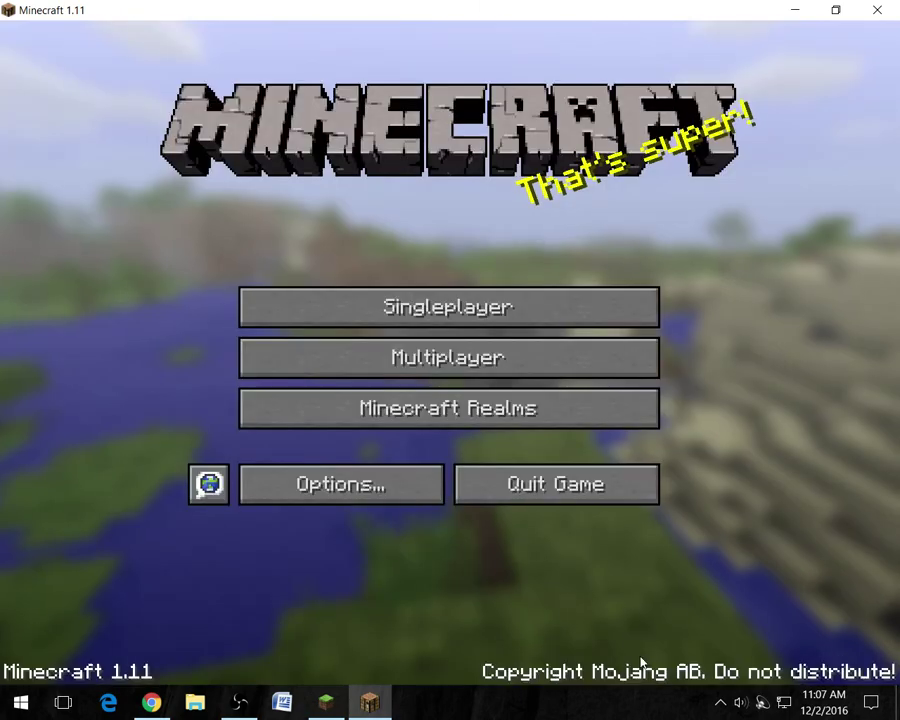